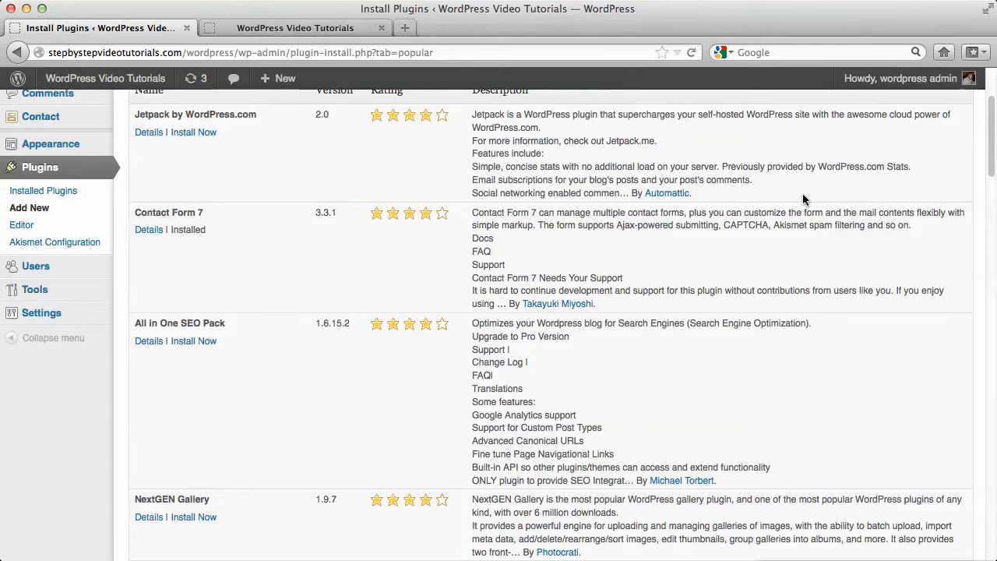
# Step: Open the details of the All in One SEO Pack plugin and read through its description and feature list
pyautogui.scroll(-2, 803, 200)
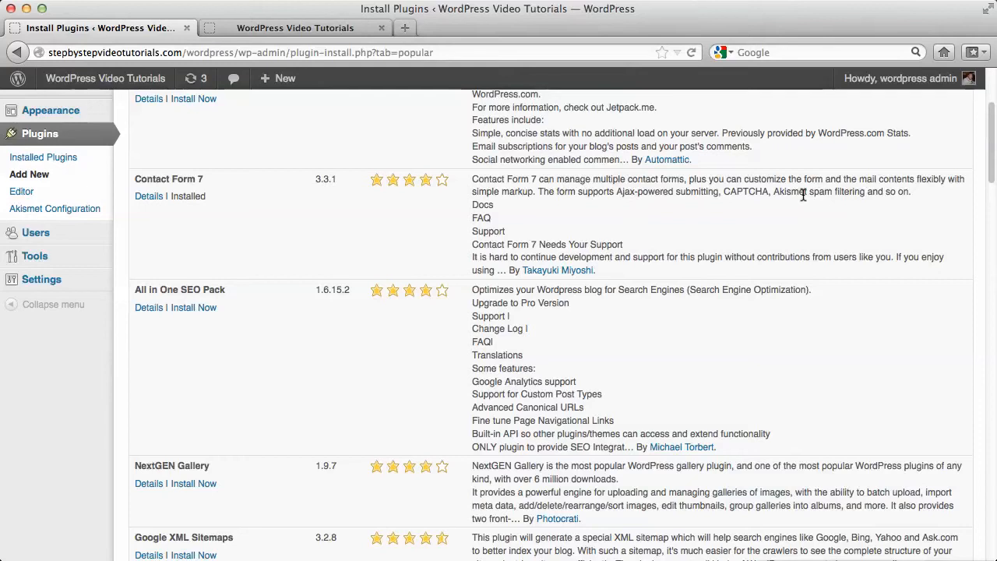
pyautogui.scroll(-3, 803, 195)
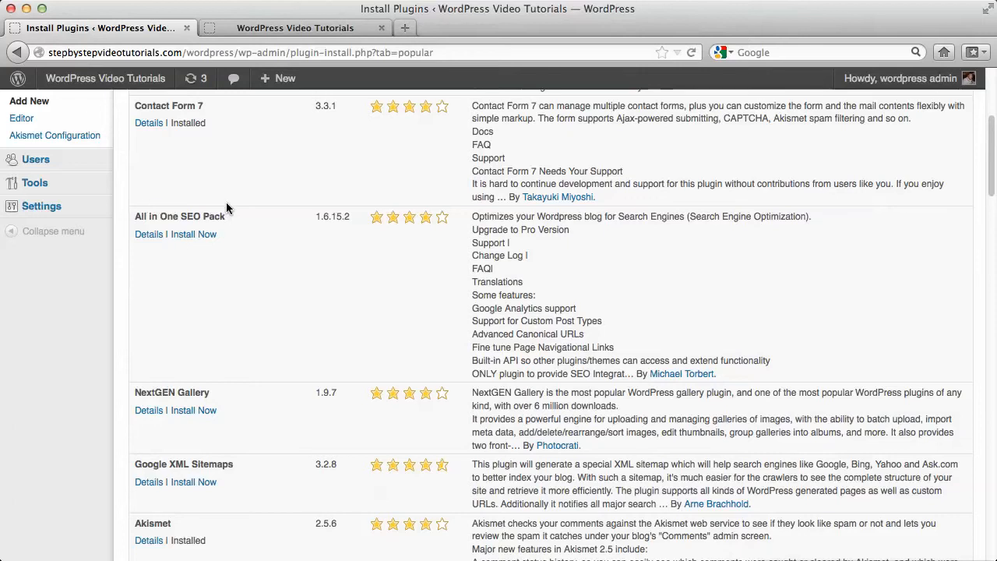
pyautogui.click(149, 235)
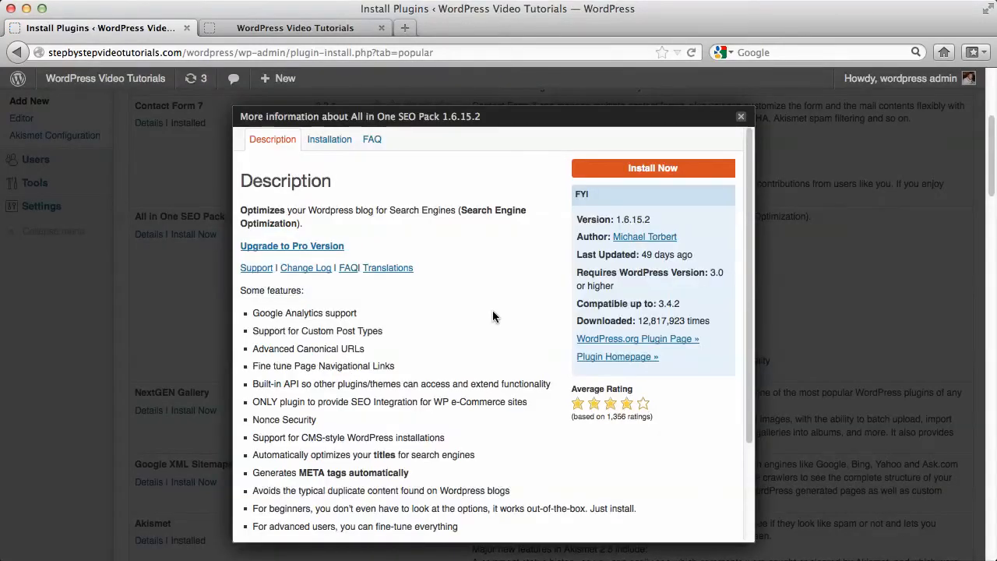
pyautogui.scroll(-3, 492, 310)
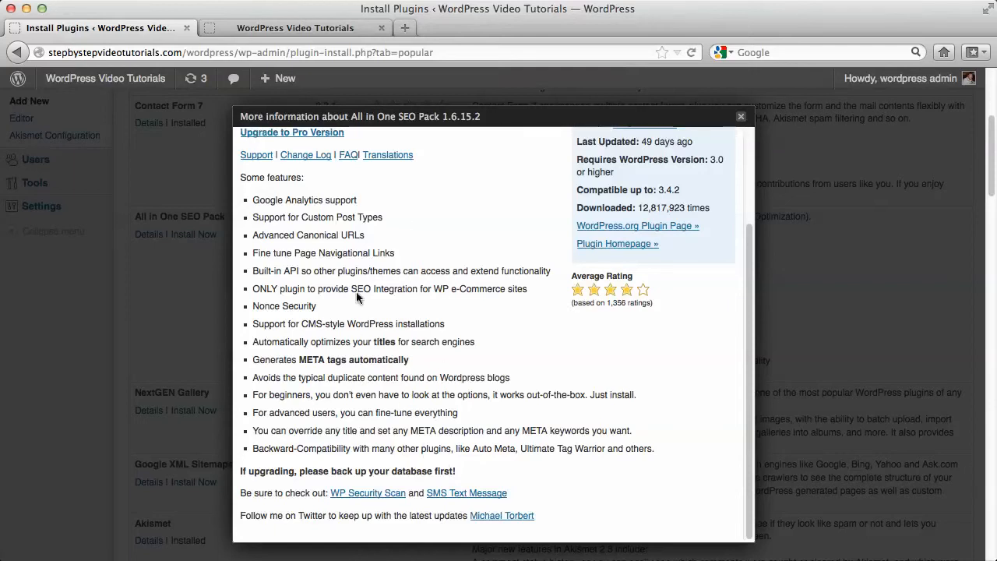
pyautogui.scroll(3, 500, 311)
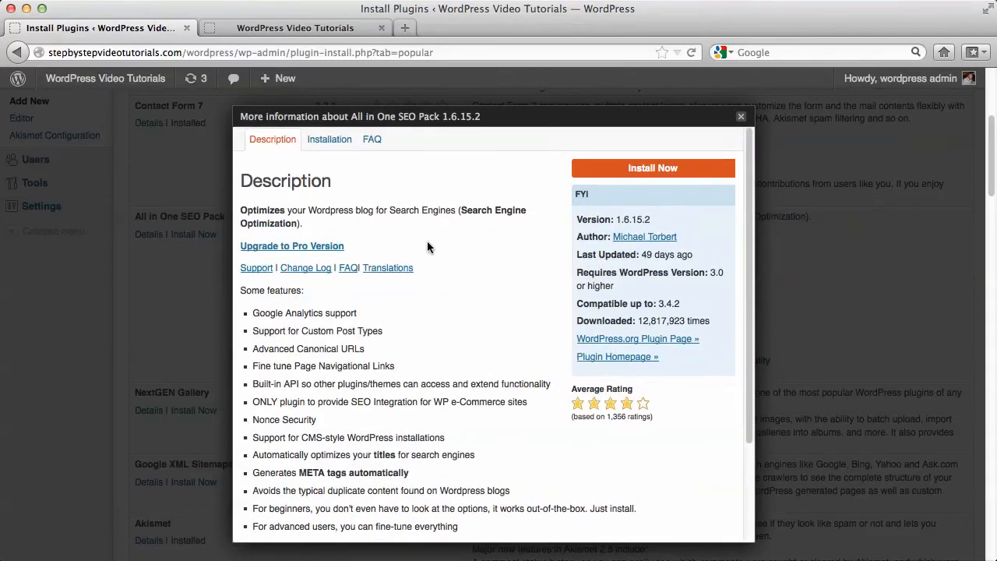
# Step: Install and activate the All in One SEO Pack plugin
pyautogui.click(627, 169)
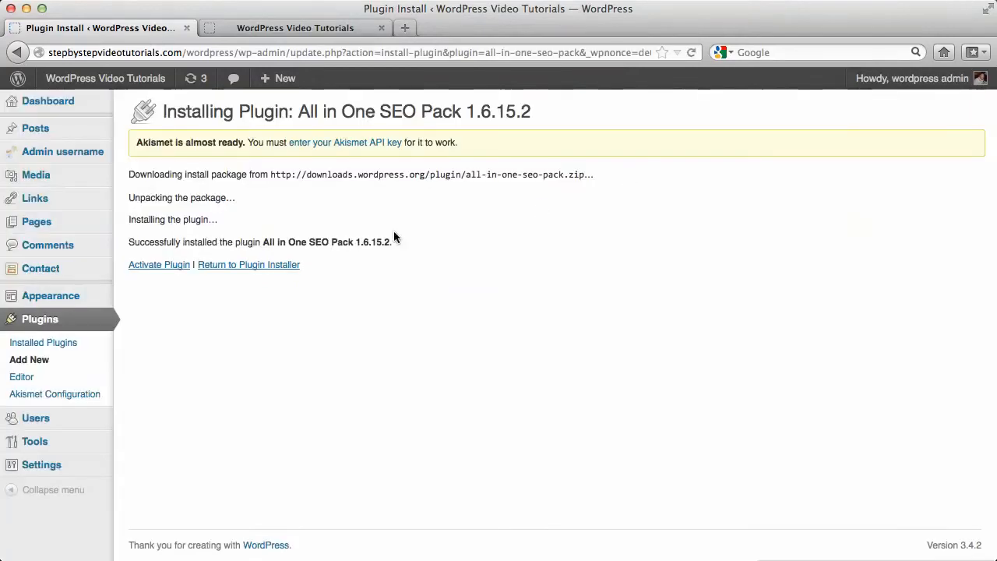
pyautogui.click(154, 269)
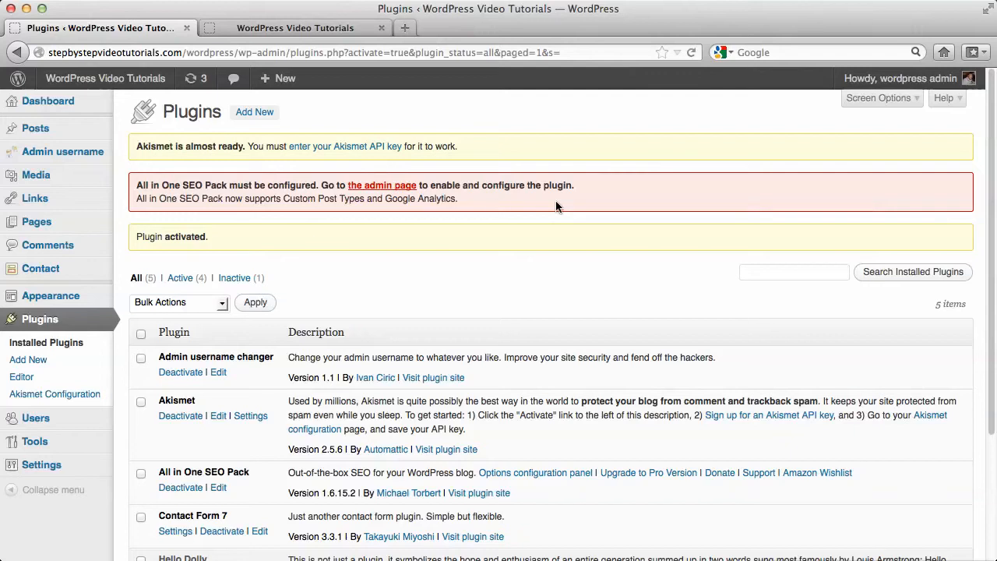
# Step: Go to the All in One SEO Pack configuration page and set the Plugin Status to Enabled
pyautogui.scroll(-2, 556, 201)
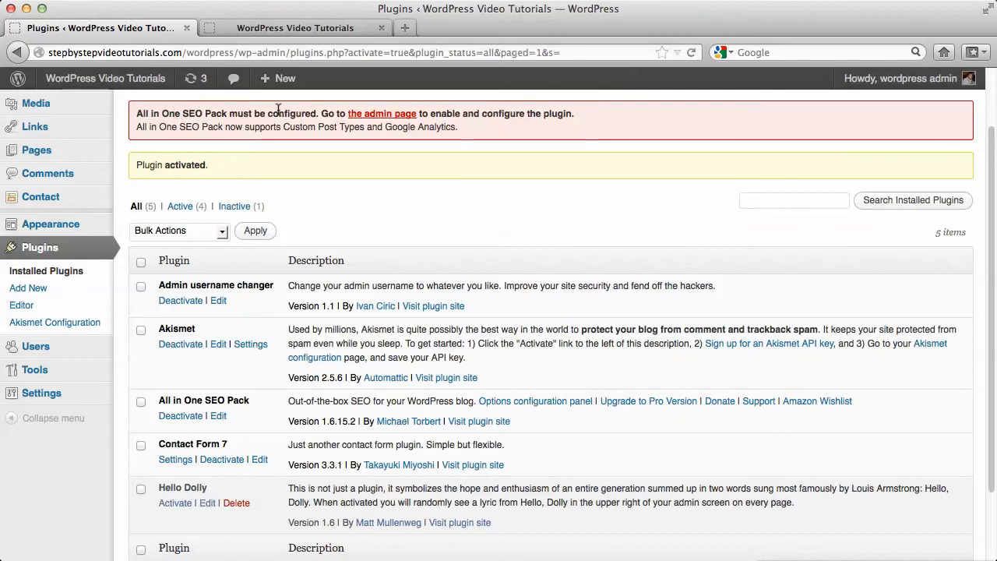
pyautogui.click(371, 116)
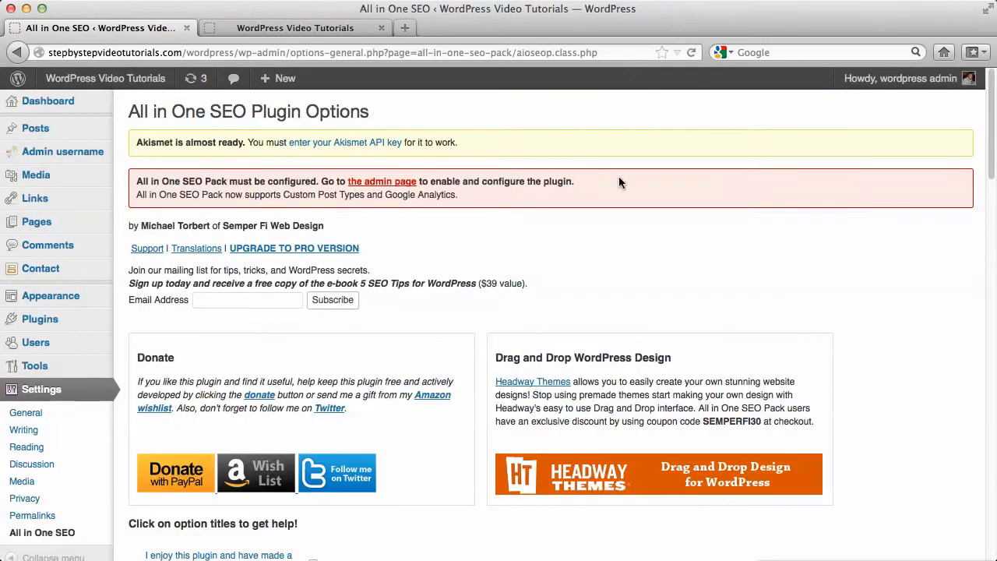
pyautogui.scroll(-2, 618, 176)
pyautogui.click(216, 239)
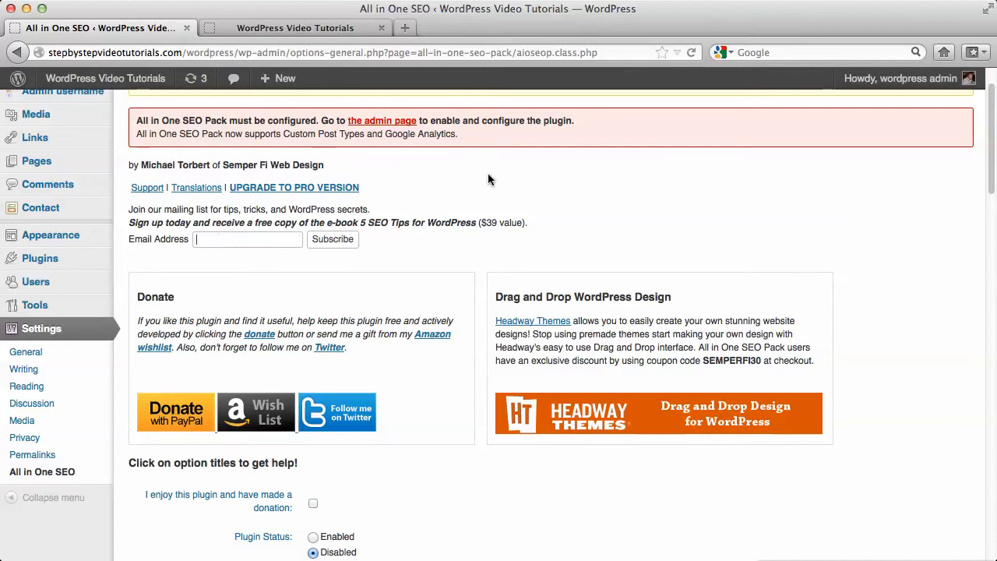
pyautogui.scroll(-1, 489, 180)
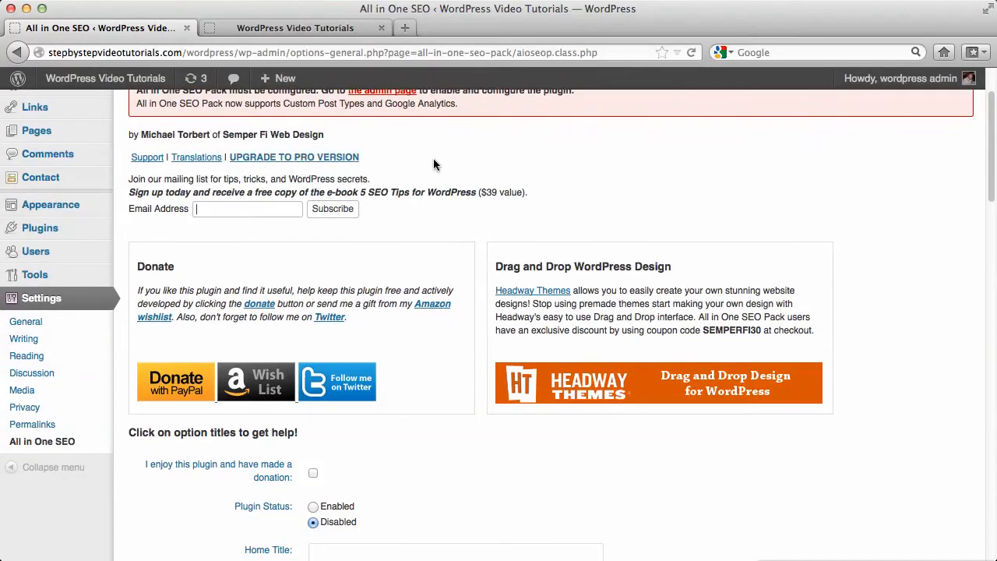
pyautogui.scroll(-2, 458, 189)
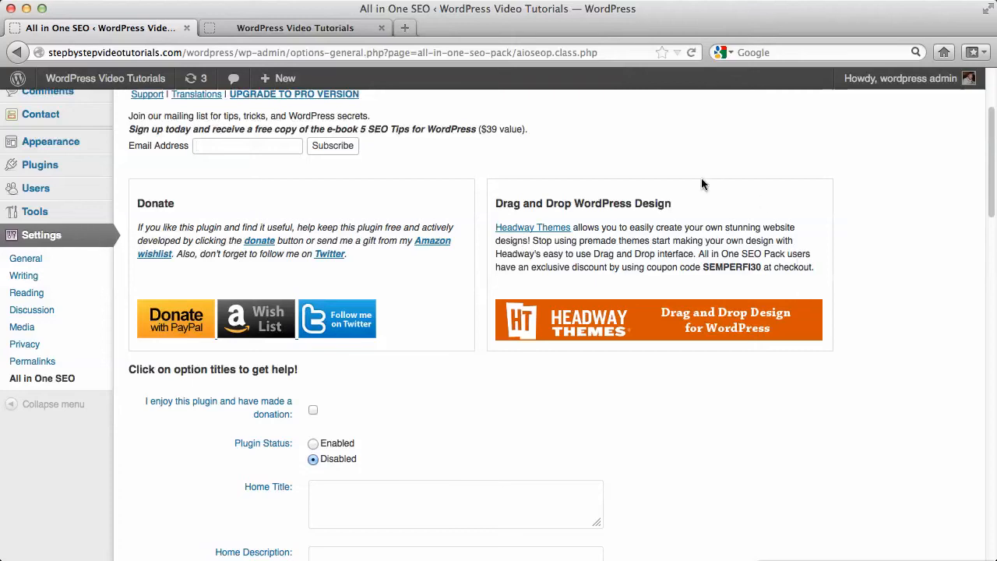
pyautogui.scroll(-4, 701, 180)
pyautogui.scroll(-5, 701, 179)
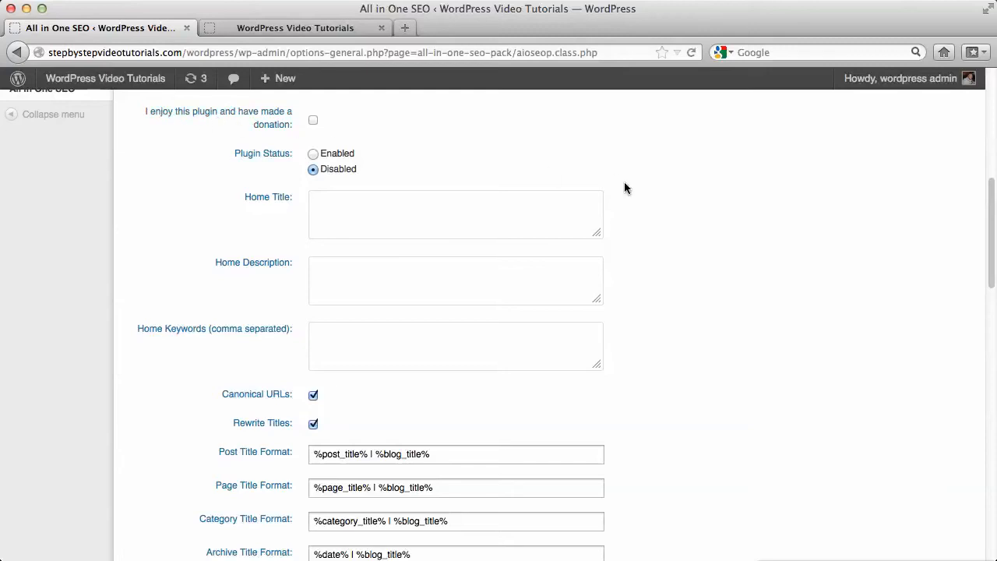
pyautogui.scroll(-1, 658, 194)
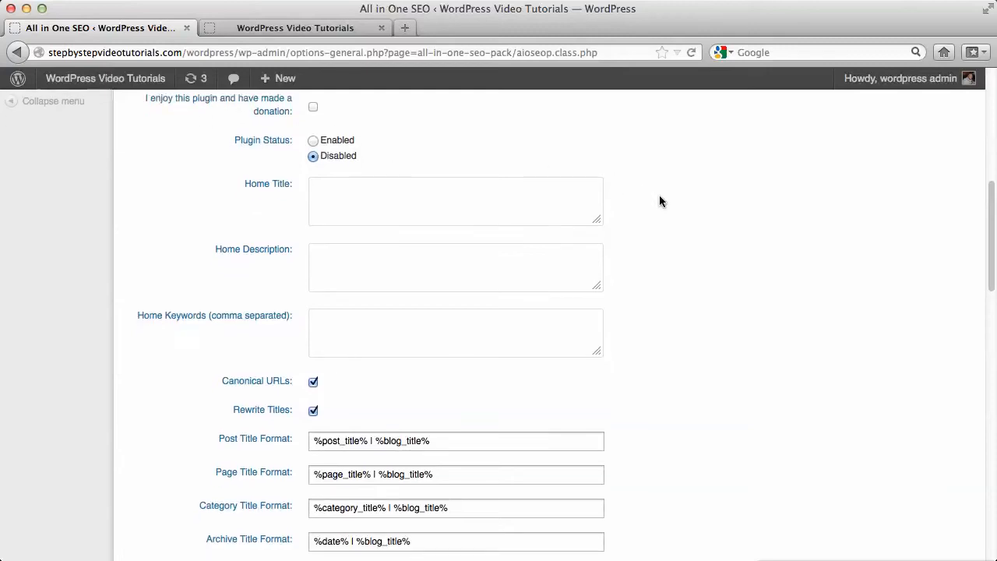
pyautogui.click(314, 144)
# Step: Enlarge the Home Title and Home Description text boxes in the All in One SEO options
pyautogui.moveTo(596, 218); pyautogui.dragTo(606, 252)
pyautogui.click(487, 234)
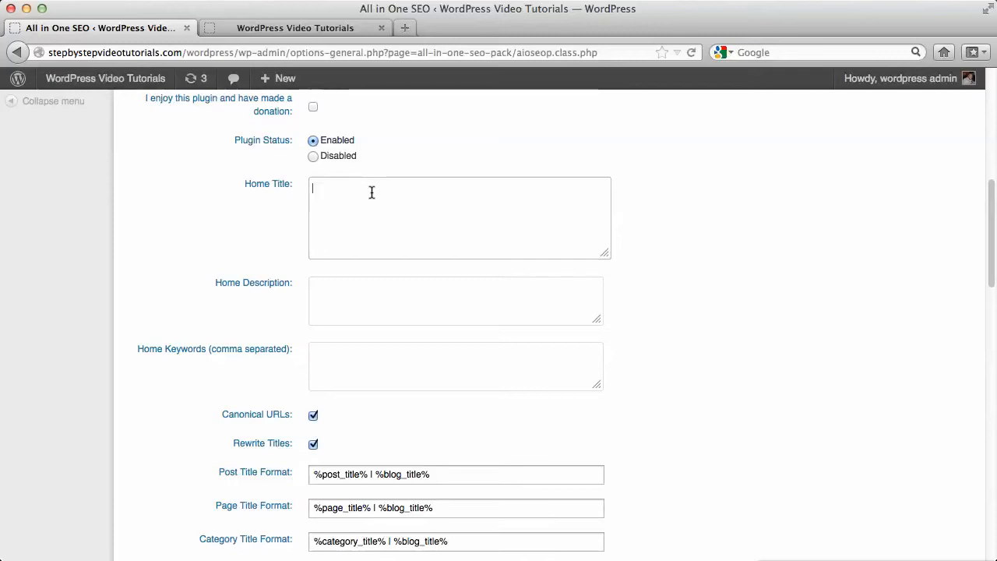
pyautogui.scroll(-2, 653, 187)
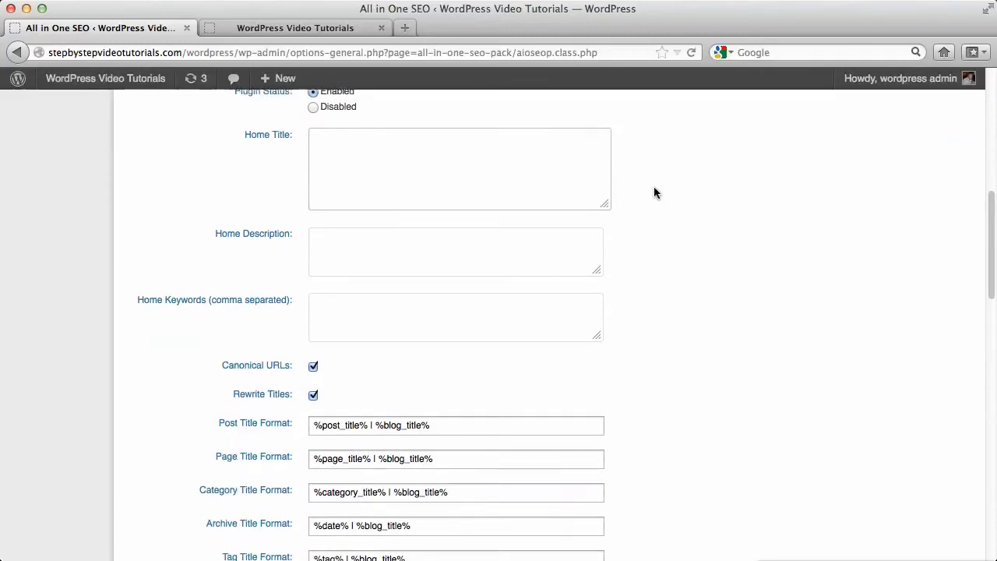
pyautogui.scroll(-1, 654, 194)
pyautogui.click(365, 232)
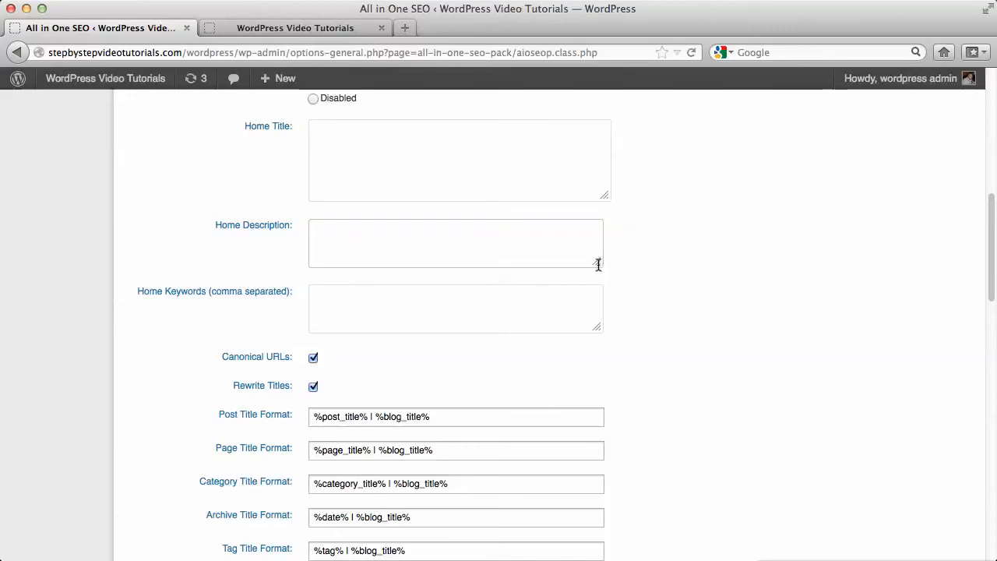
pyautogui.moveTo(598, 260); pyautogui.dragTo(624, 264)
pyautogui.click(429, 312)
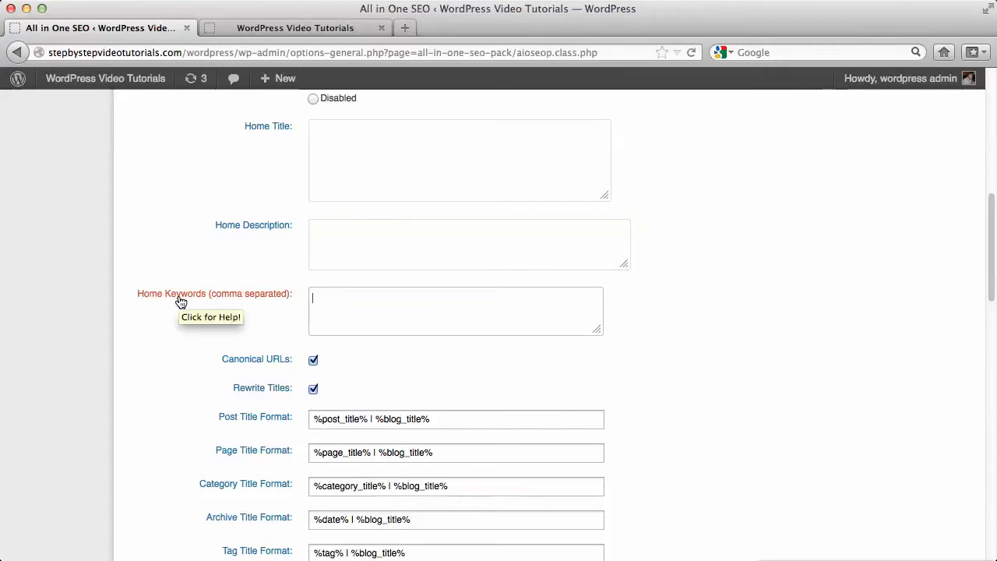
# Step: Show the help texts for the Home Title and Home Keywords options
pyautogui.click(264, 128)
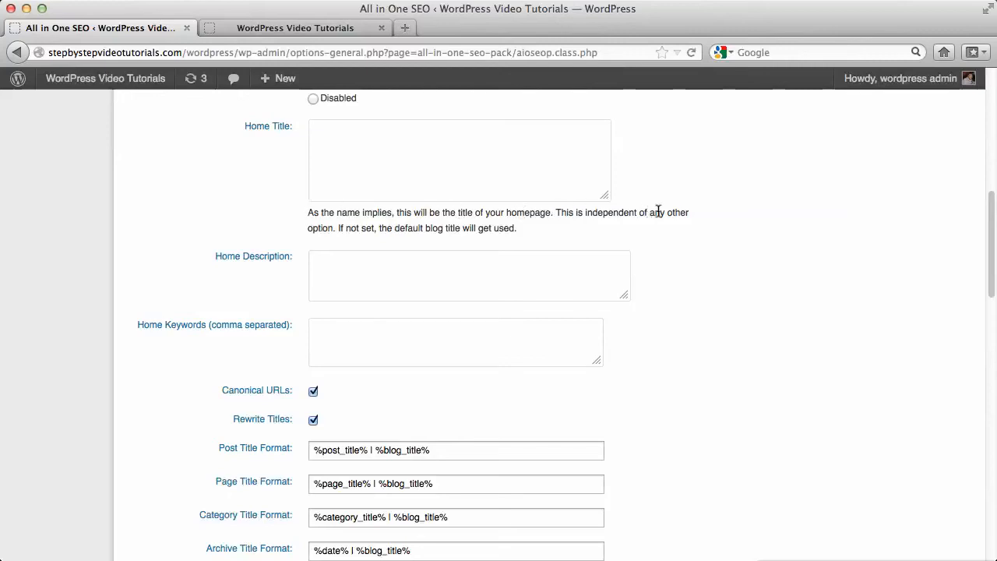
pyautogui.scroll(-2, 430, 230)
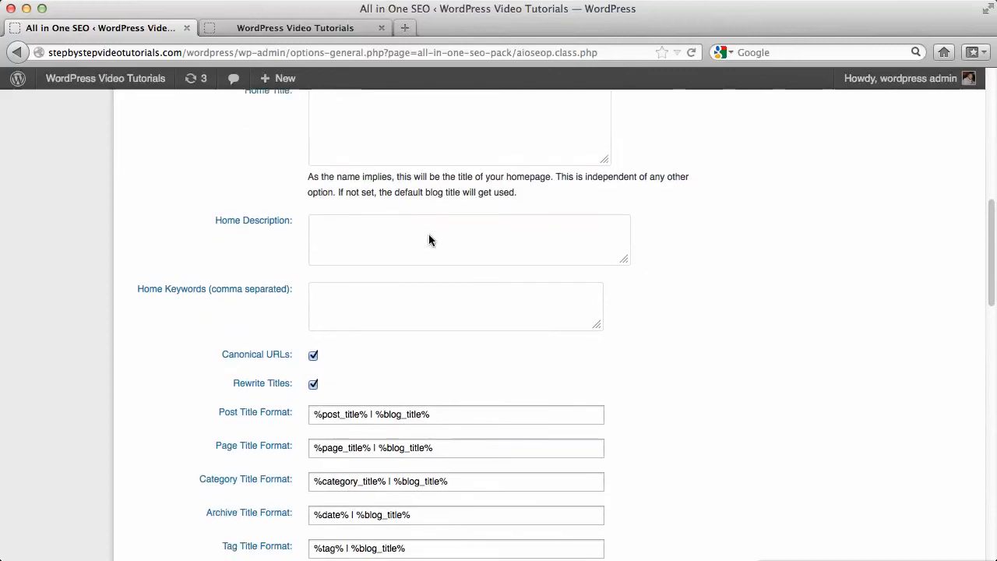
pyautogui.click(167, 282)
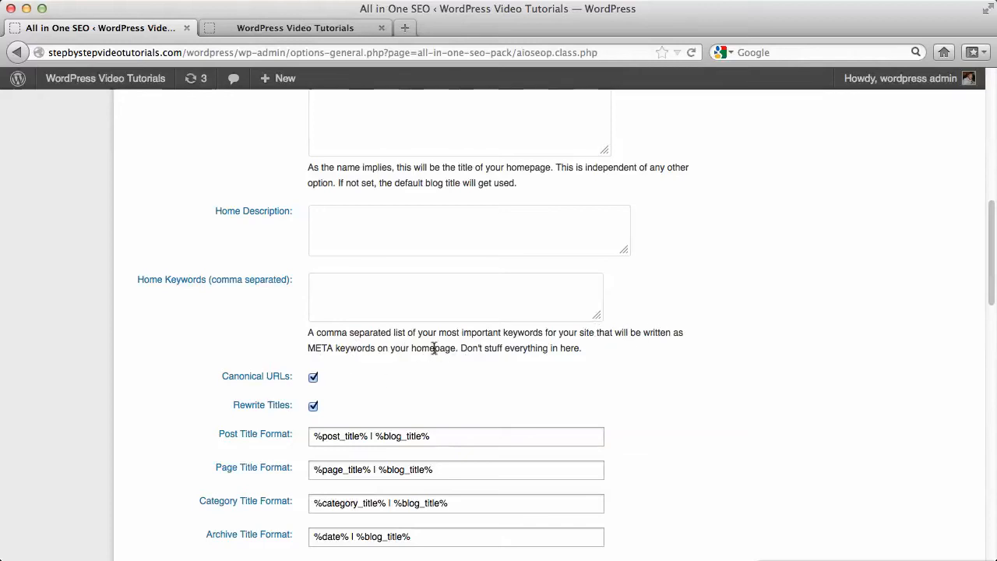
pyautogui.click(374, 231)
pyautogui.click(372, 304)
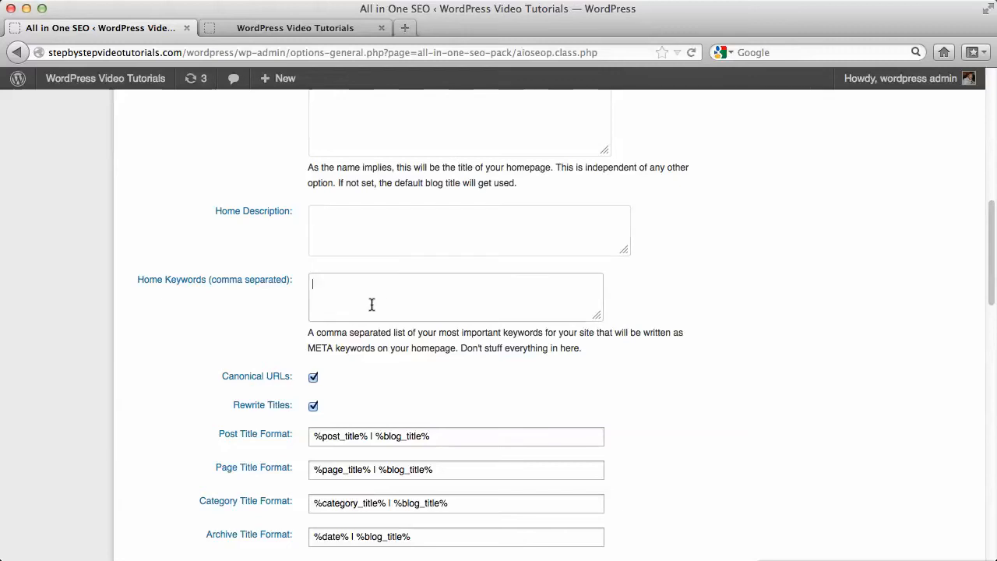
# Step: Load engadget.com in a new browser tab and view the source code of its home page
pyautogui.click(405, 29)
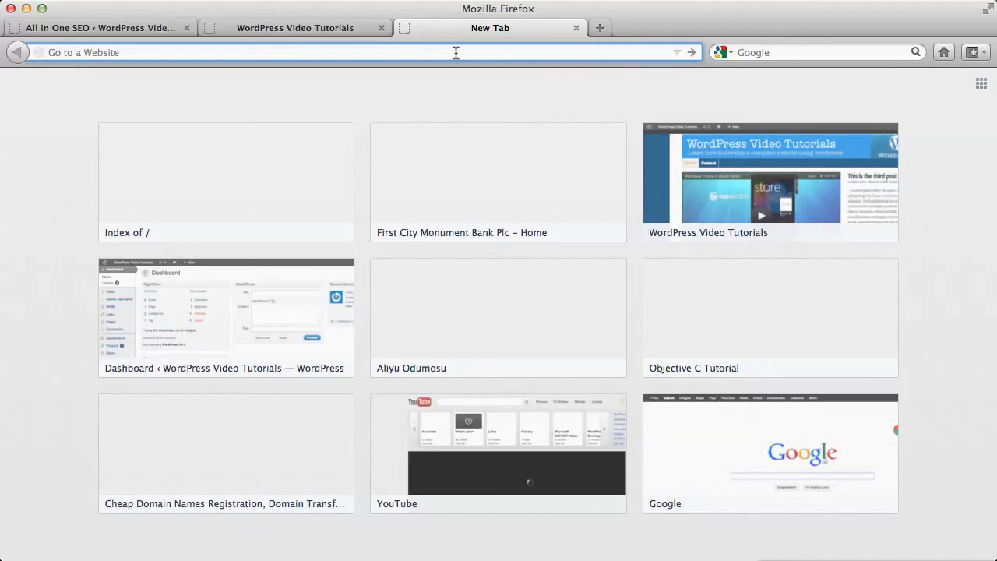
pyautogui.write('engadget.com/')
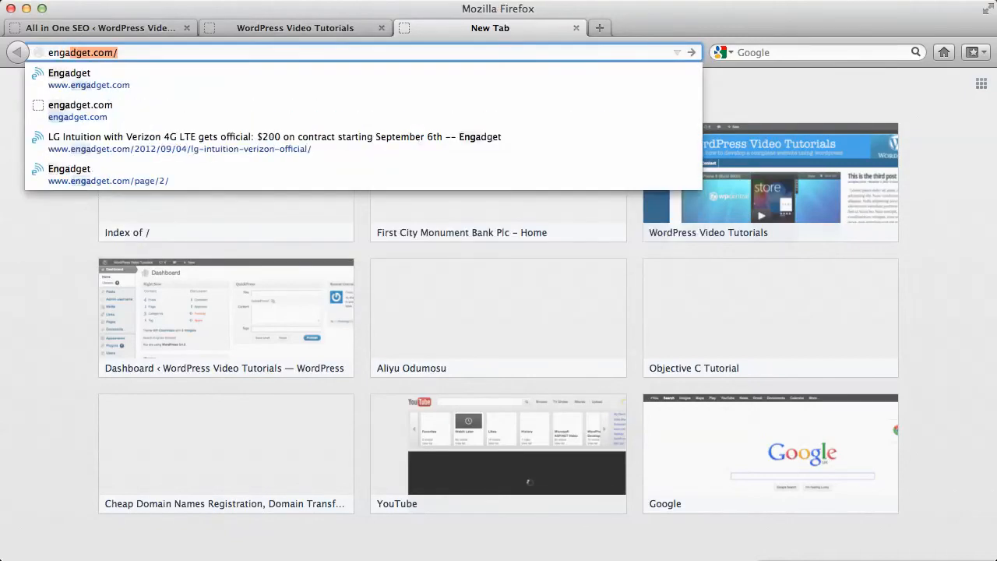
pyautogui.press('Return')
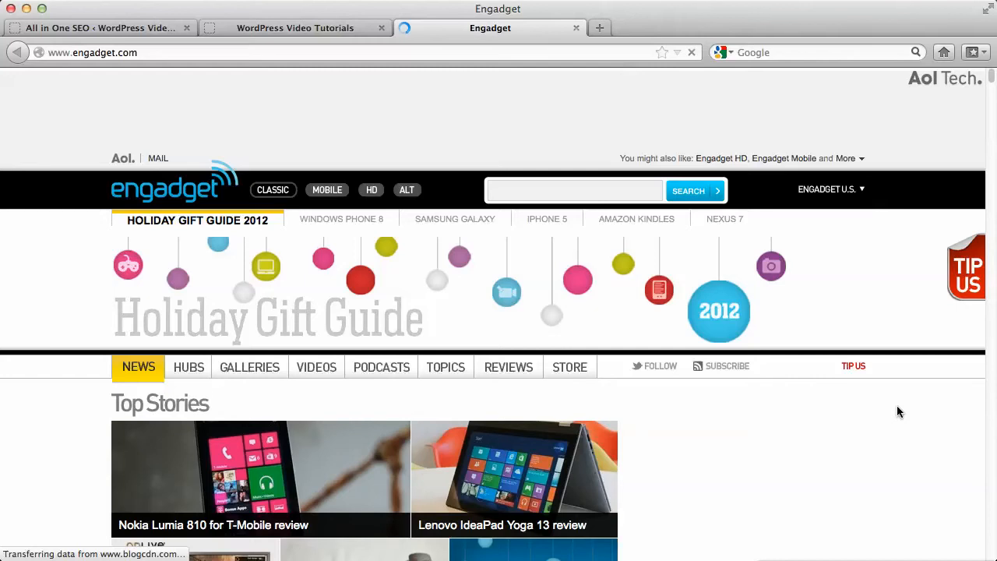
pyautogui.rightClick(891, 195)
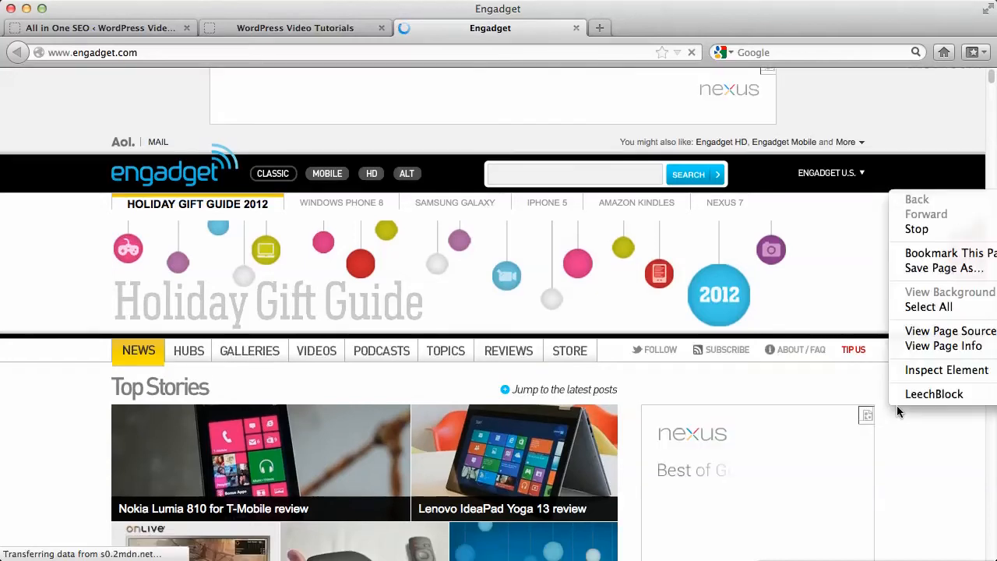
pyautogui.click(933, 332)
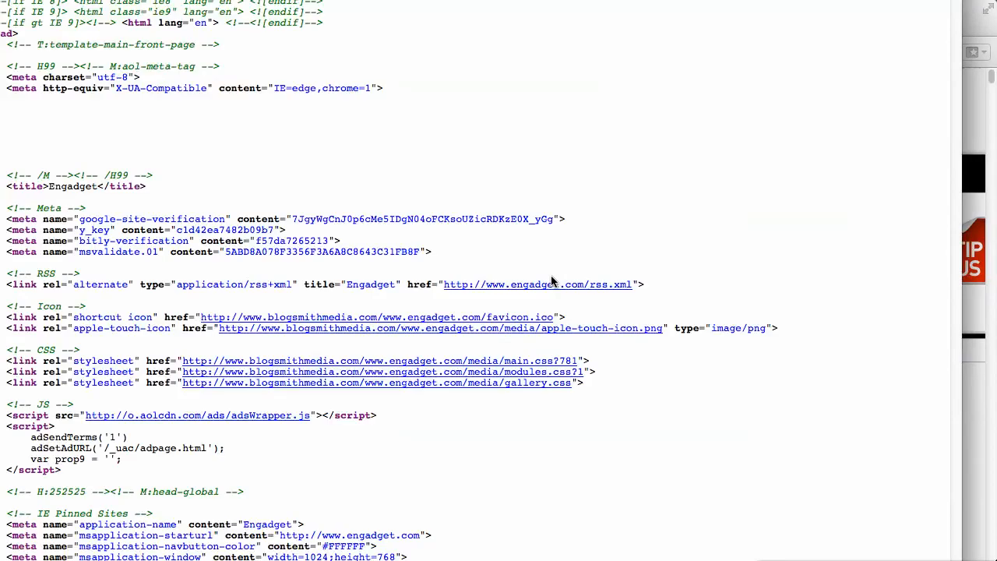
# Step: Examine the Engadget home page source code, from the meta tags in the head down through the post markup
pyautogui.scroll(-5, 636, 167)
pyautogui.scroll(-20, 635, 167)
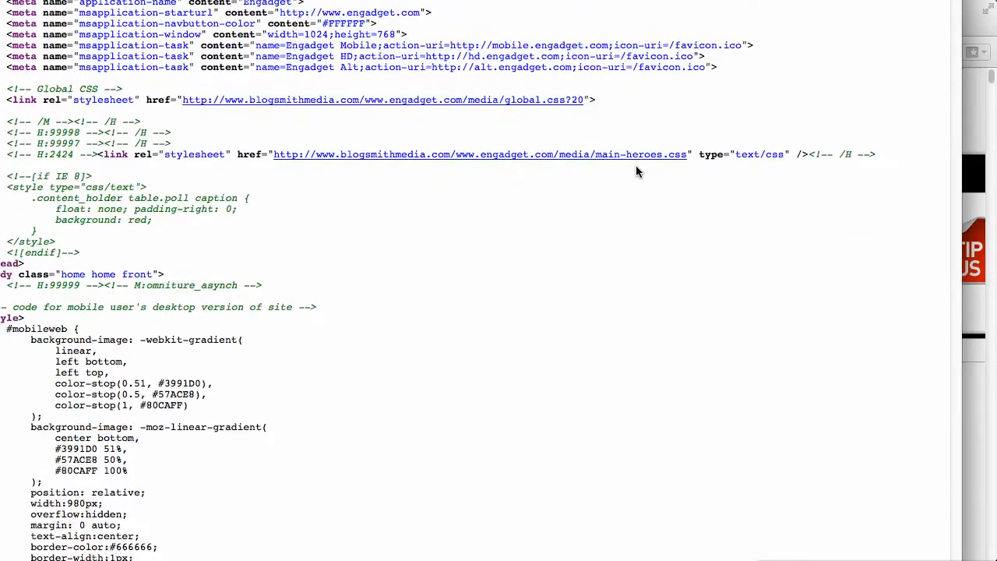
pyautogui.scroll(-20, 635, 166)
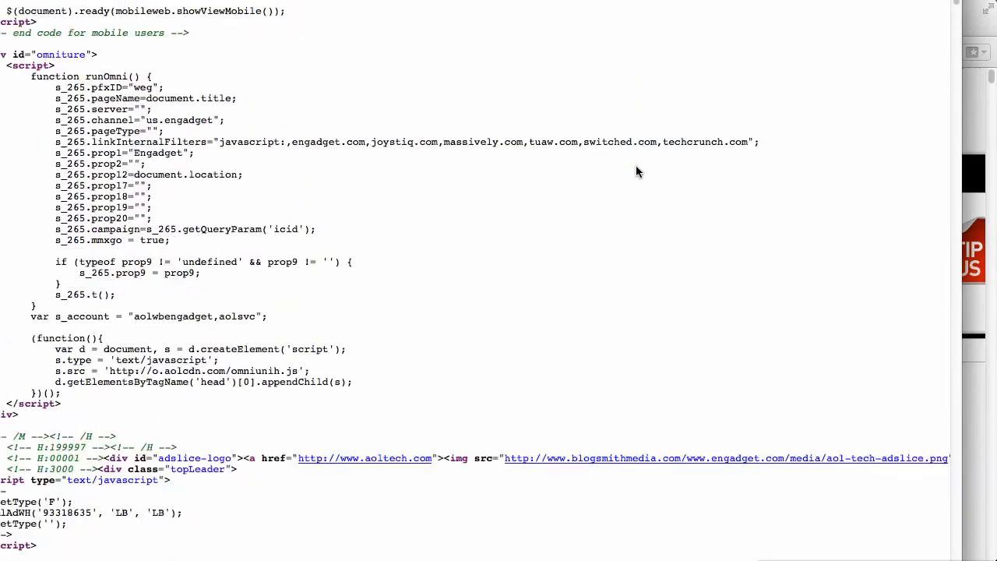
pyautogui.scroll(-20, 636, 166)
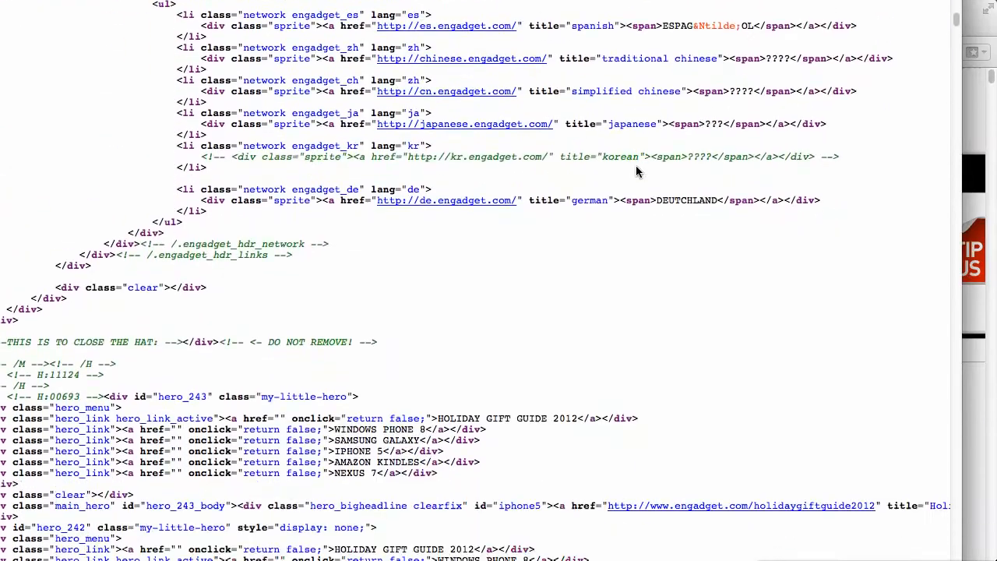
pyautogui.scroll(-10, 636, 169)
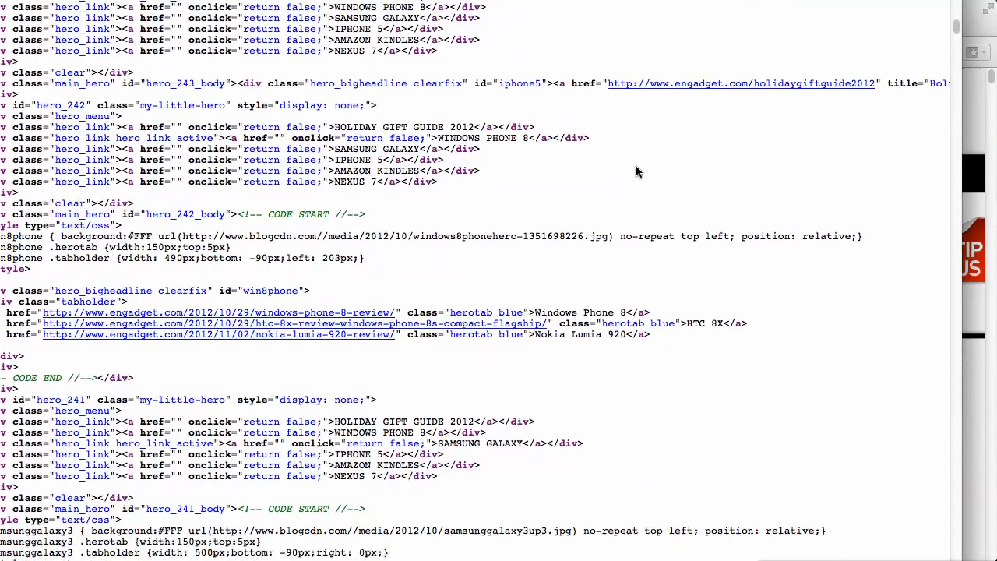
pyautogui.scroll(-6, 635, 167)
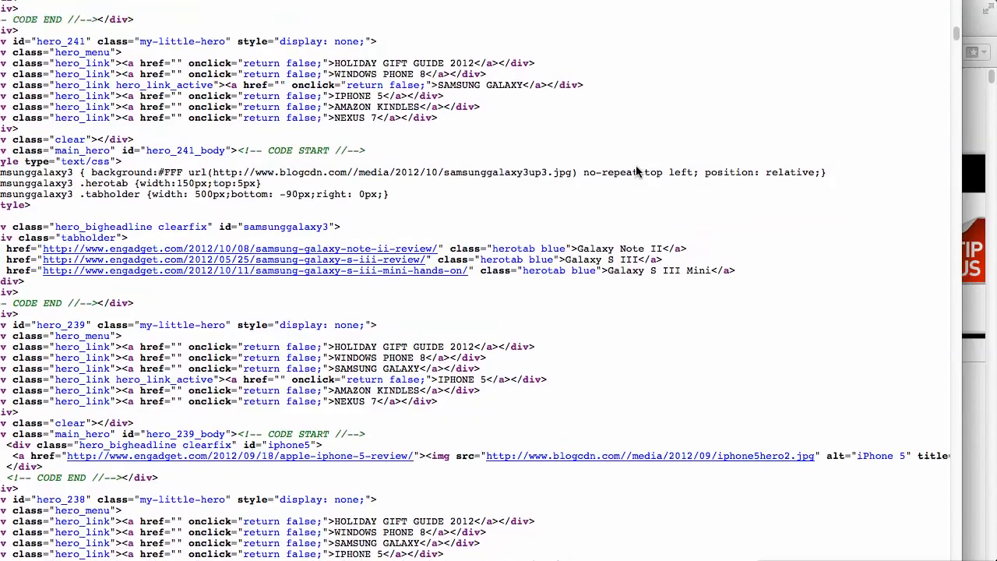
pyautogui.scroll(-20, 636, 166)
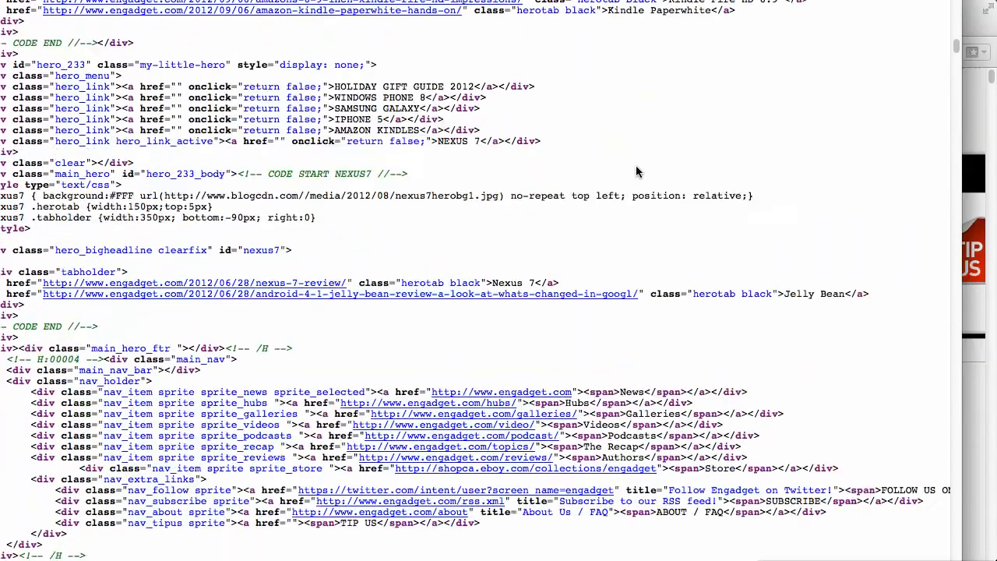
pyautogui.scroll(-20, 637, 167)
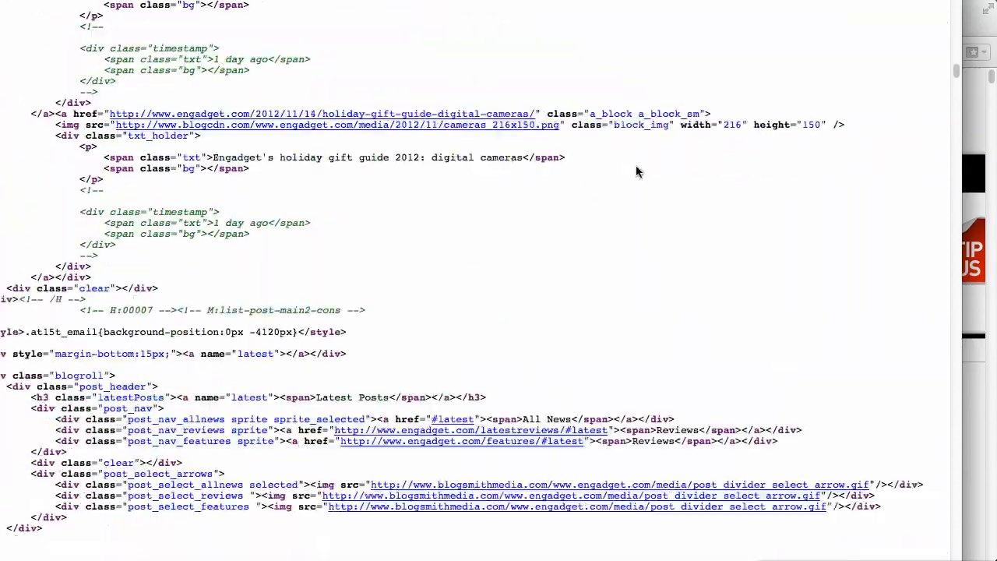
pyautogui.scroll(-20, 635, 172)
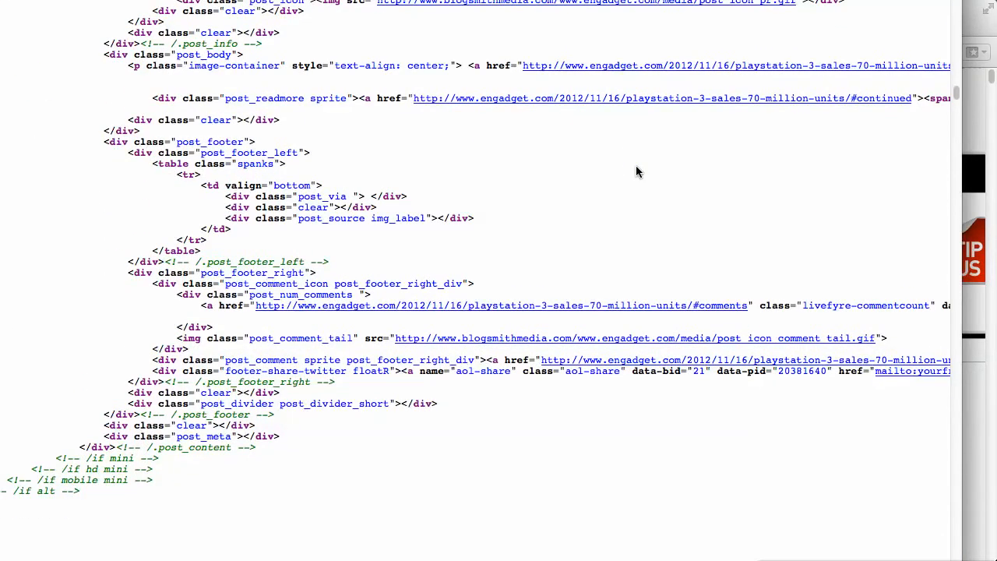
# Step: Close the Engadget source code and its tab, and show the help text for the Canonical URLs option
pyautogui.write('key')
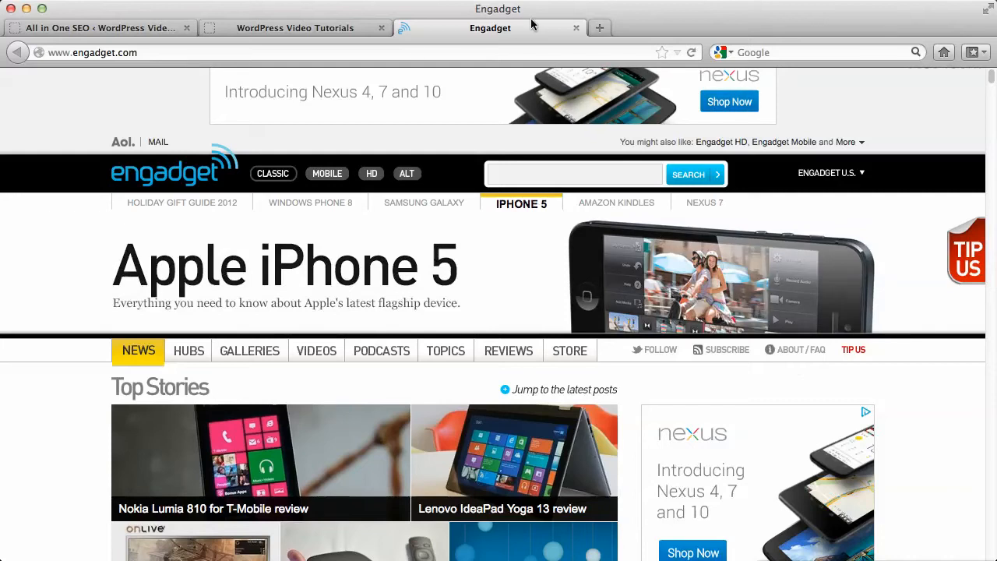
pyautogui.click(574, 28)
pyautogui.scroll(-5, 740, 261)
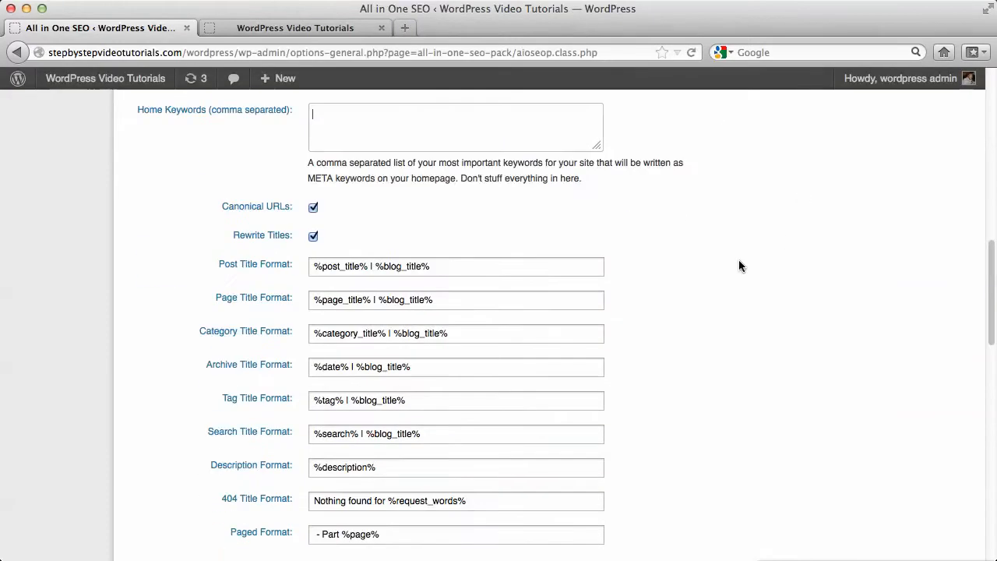
pyautogui.scroll(-3, 738, 266)
pyautogui.scroll(1, 724, 272)
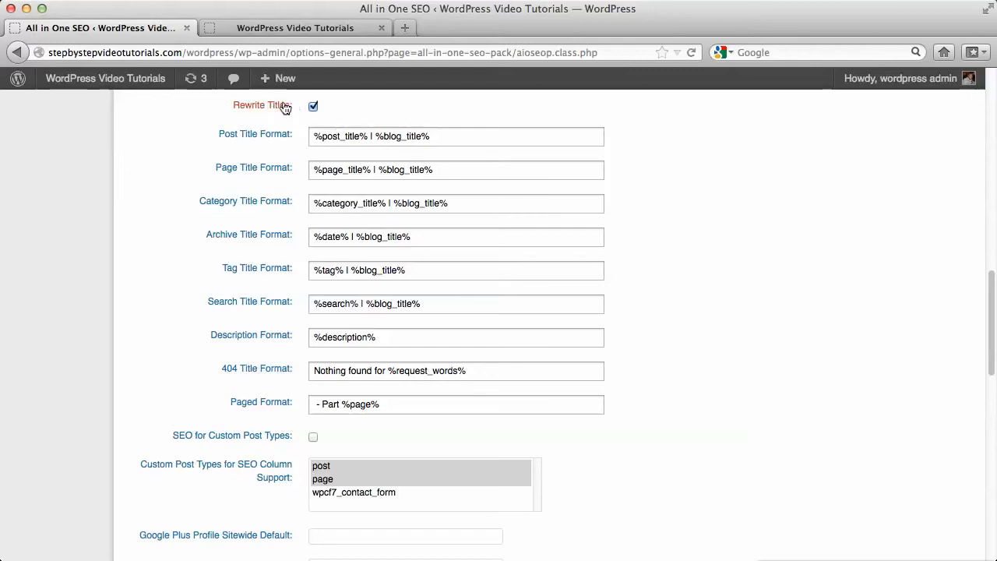
pyautogui.scroll(4, 759, 241)
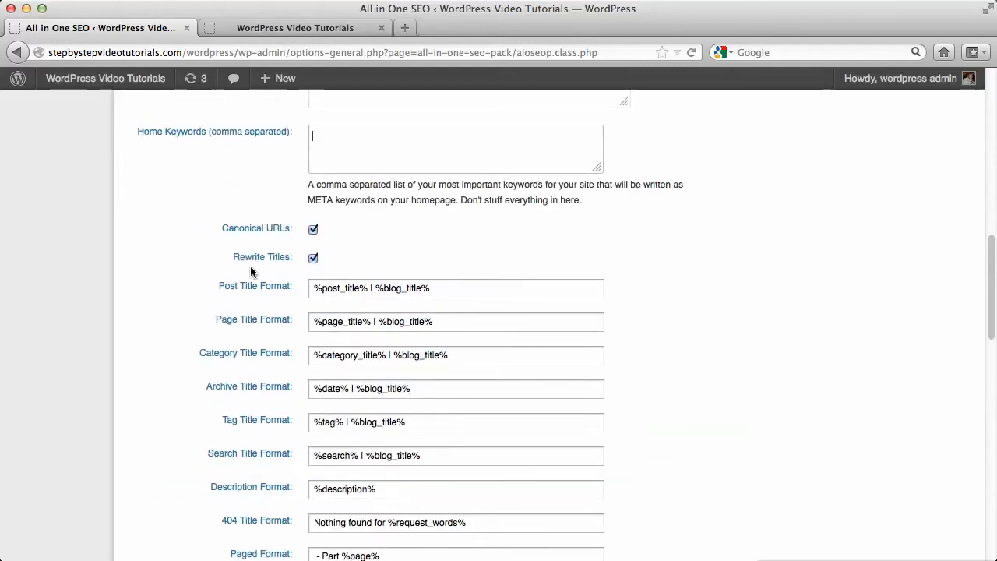
pyautogui.scroll(7, 673, 348)
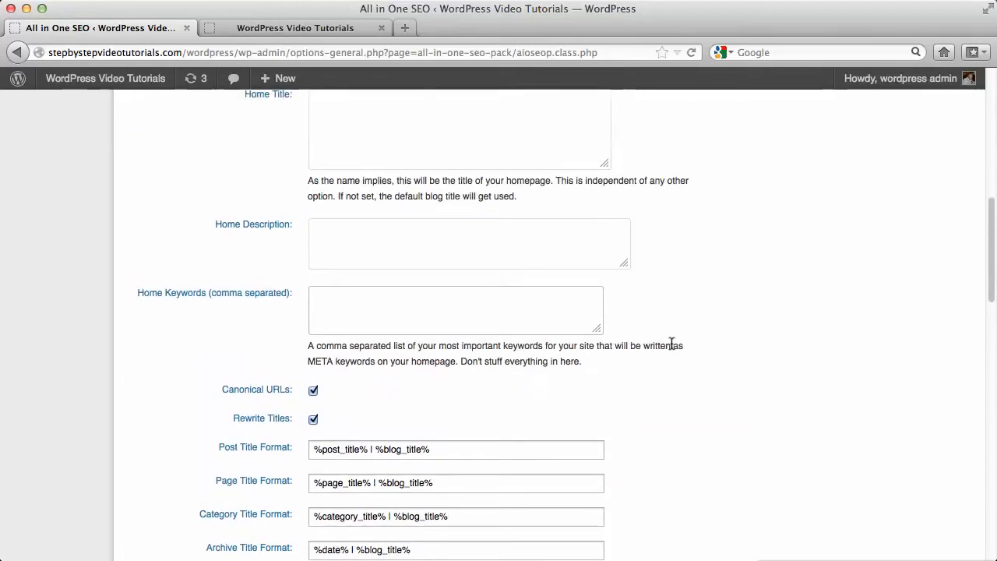
pyautogui.scroll(-6, 673, 348)
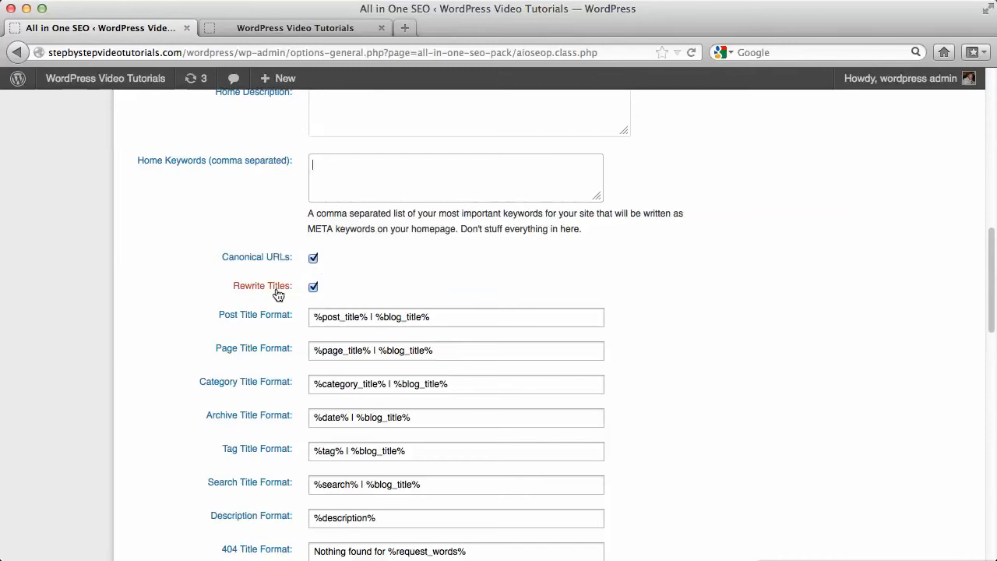
pyautogui.click(267, 257)
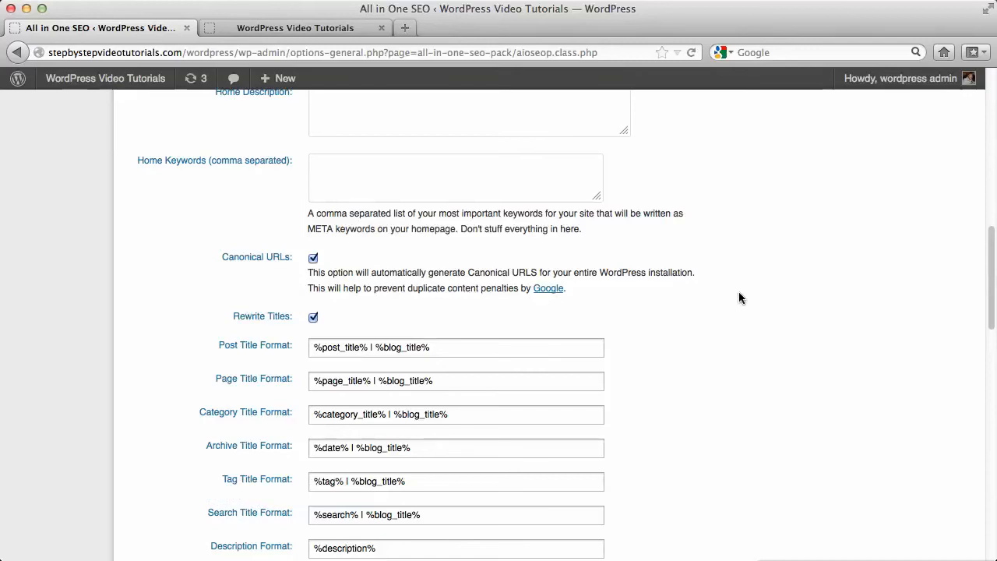
# Step: Look through the plugin options below the title formats, from custom post types and META keywords to Exclude Pages and the additional header boxes
pyautogui.scroll(-5, 734, 288)
pyautogui.scroll(-3, 733, 290)
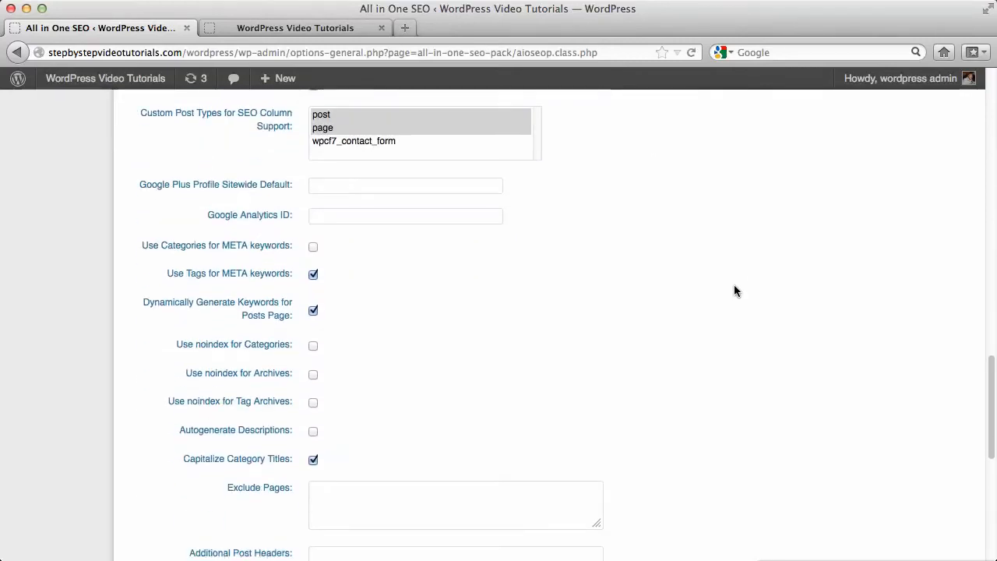
pyautogui.scroll(1, 734, 290)
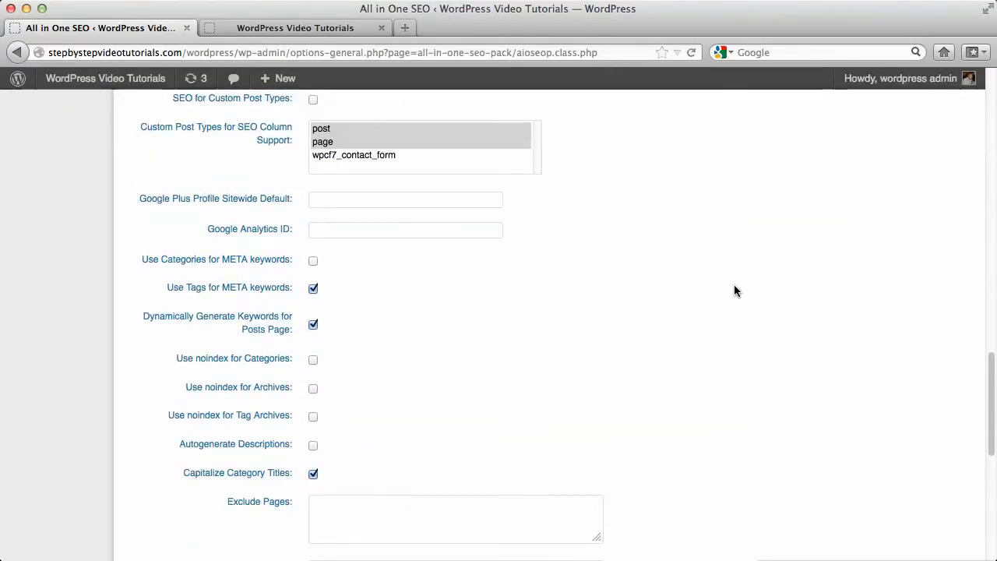
pyautogui.scroll(-1, 734, 291)
pyautogui.scroll(-2, 734, 291)
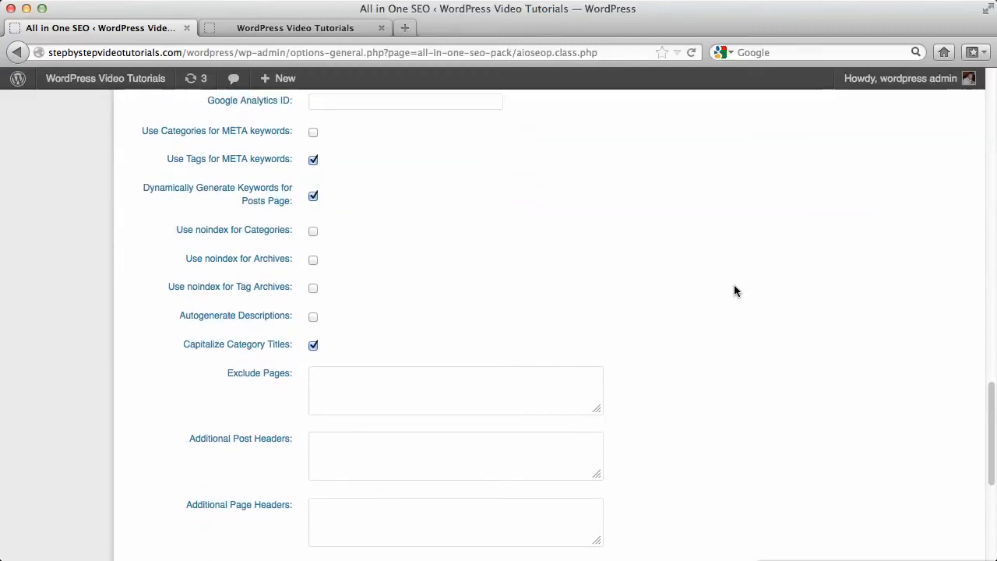
pyautogui.scroll(-2, 734, 290)
pyautogui.click(443, 312)
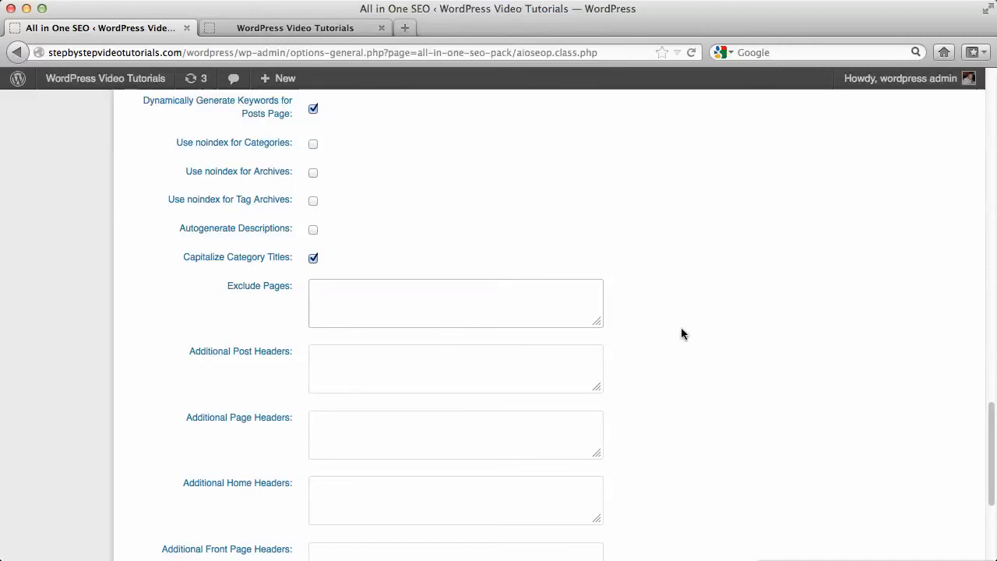
pyautogui.scroll(-3, 681, 333)
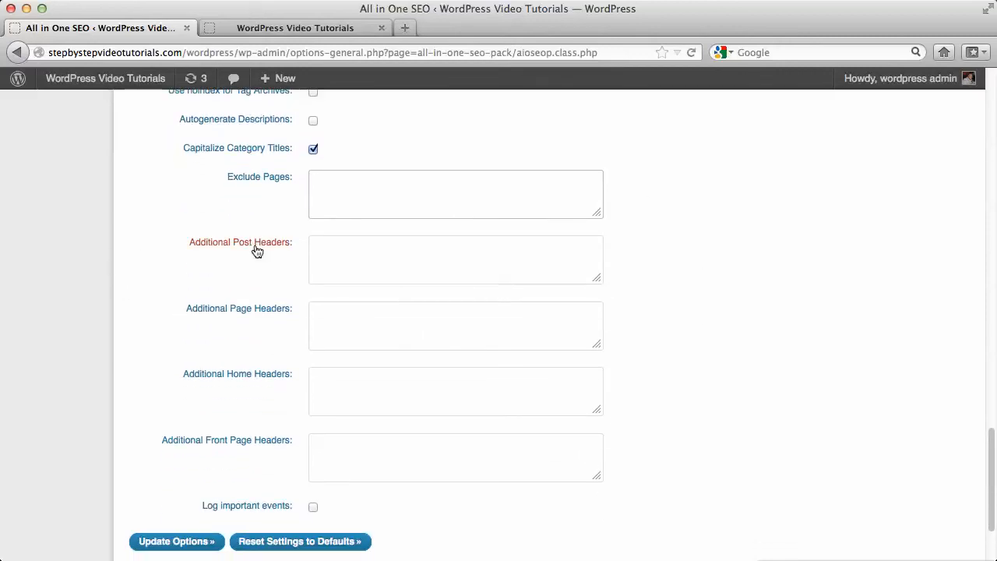
pyautogui.scroll(5, 739, 375)
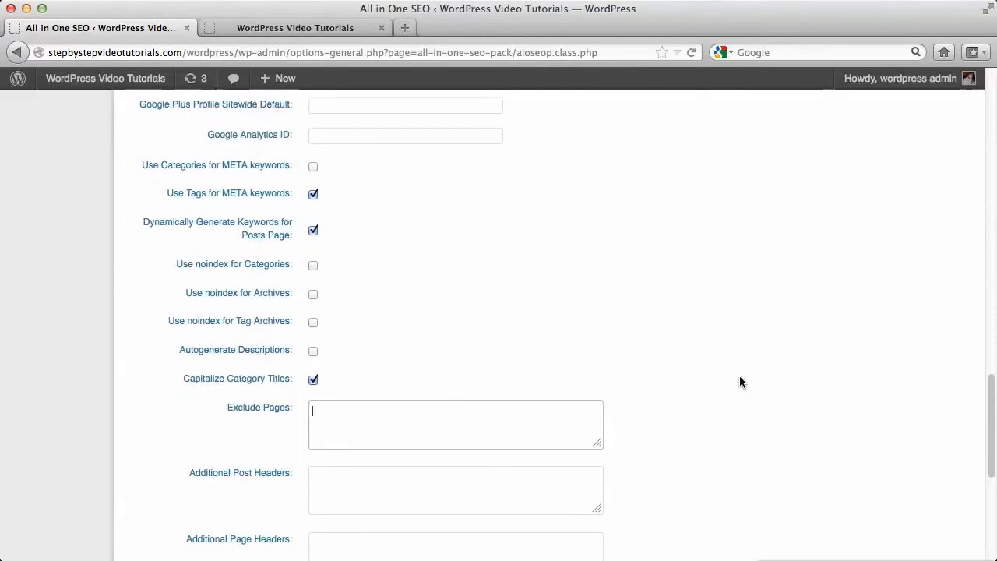
# Step: Review the title format fields in the All in One SEO options, from Post Title Format to Paged Format
pyautogui.scroll(5, 616, 338)
pyautogui.scroll(15, 616, 345)
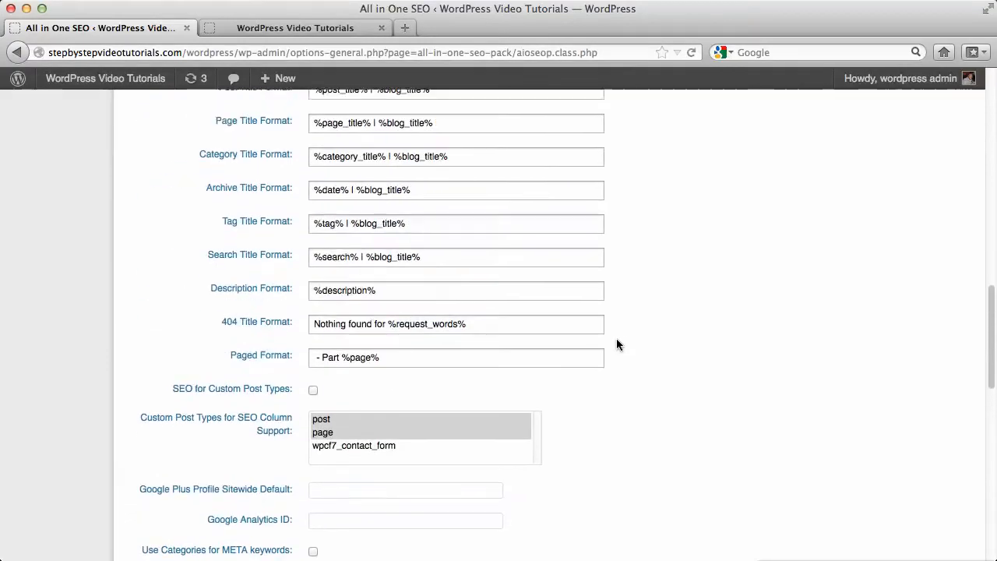
pyautogui.scroll(-2, 616, 338)
pyautogui.click(414, 248)
pyautogui.scroll(-2, 415, 273)
pyautogui.click(412, 274)
pyautogui.click(408, 340)
pyautogui.scroll(-8, 408, 341)
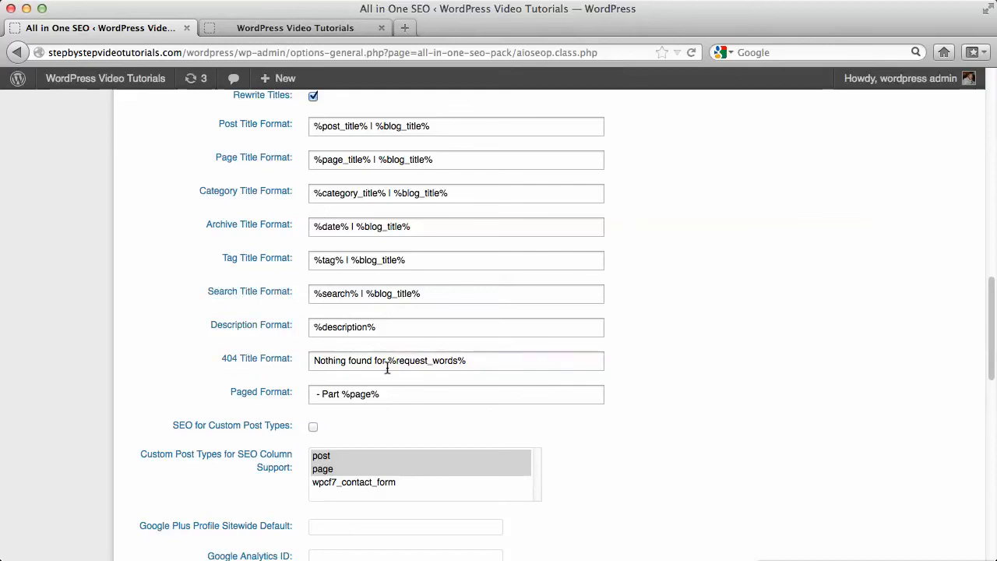
# Step: Recheck the All in One SEO options and update them to save the configuration
pyautogui.scroll(10, 632, 366)
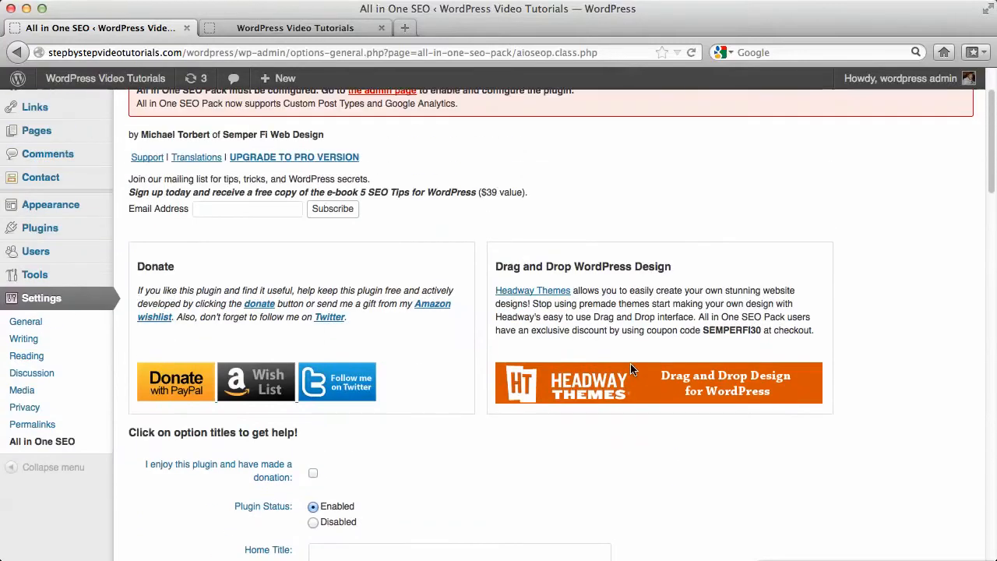
pyautogui.scroll(-3, 632, 368)
pyautogui.scroll(-15, 631, 369)
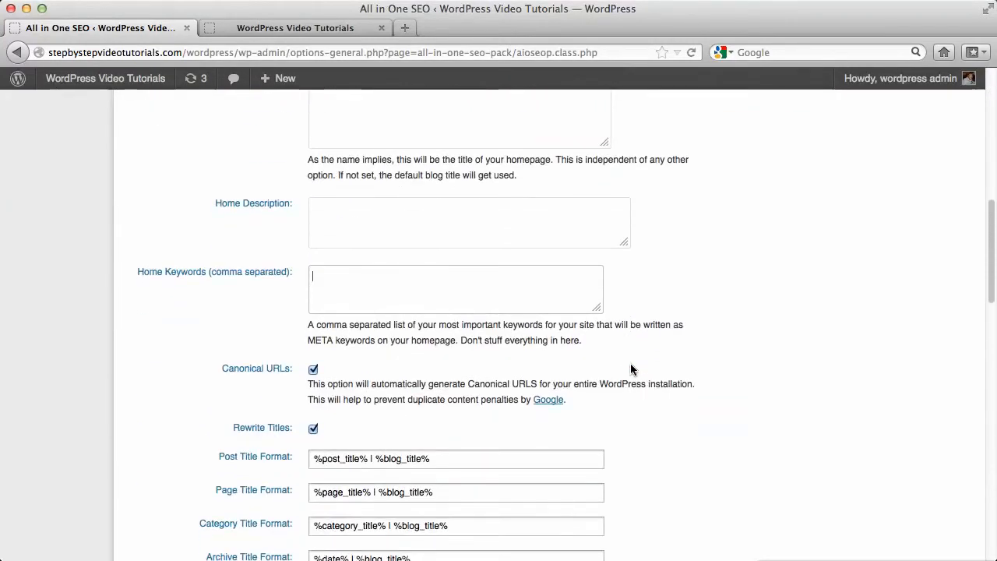
pyautogui.scroll(10, 631, 369)
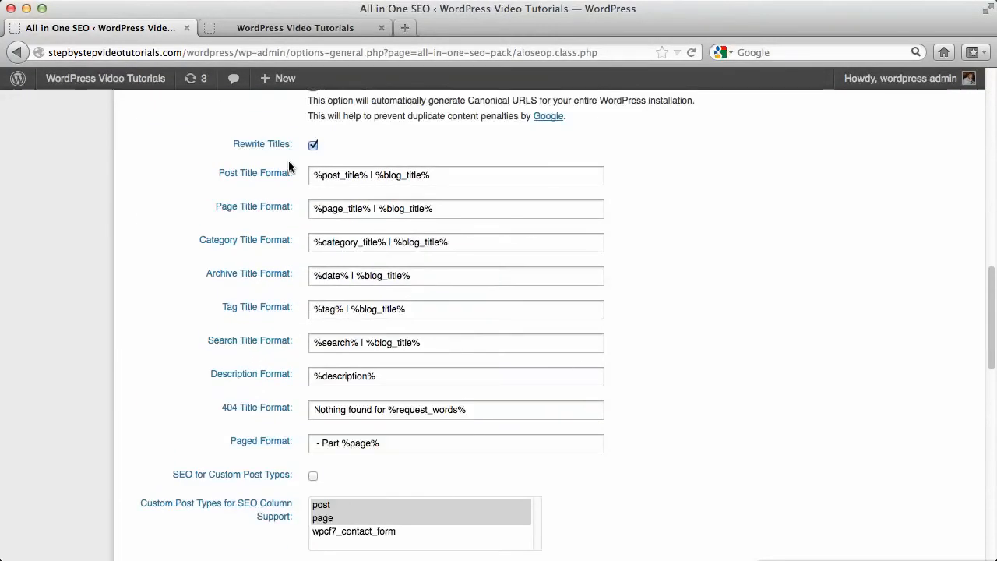
pyautogui.scroll(-15, 708, 329)
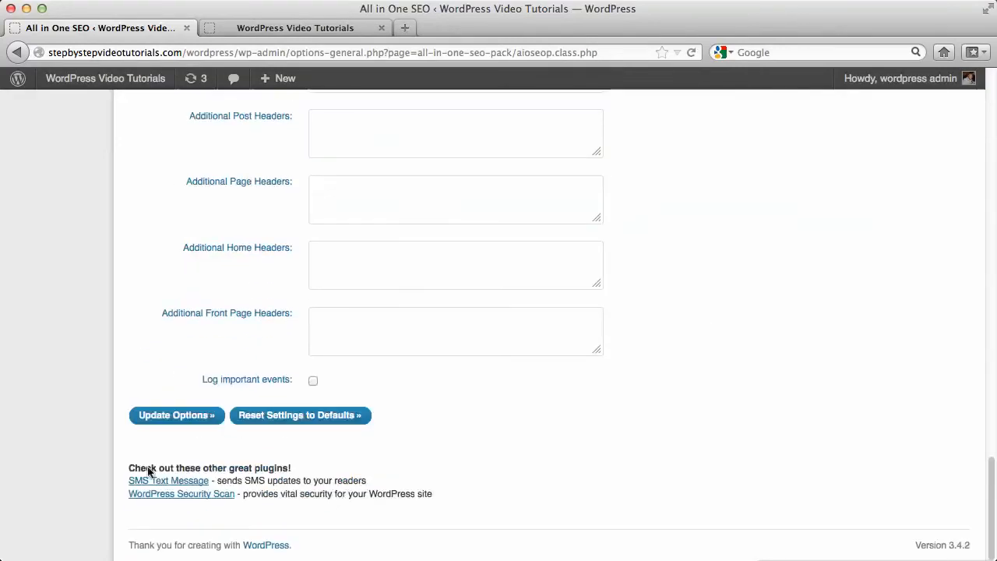
pyautogui.click(186, 421)
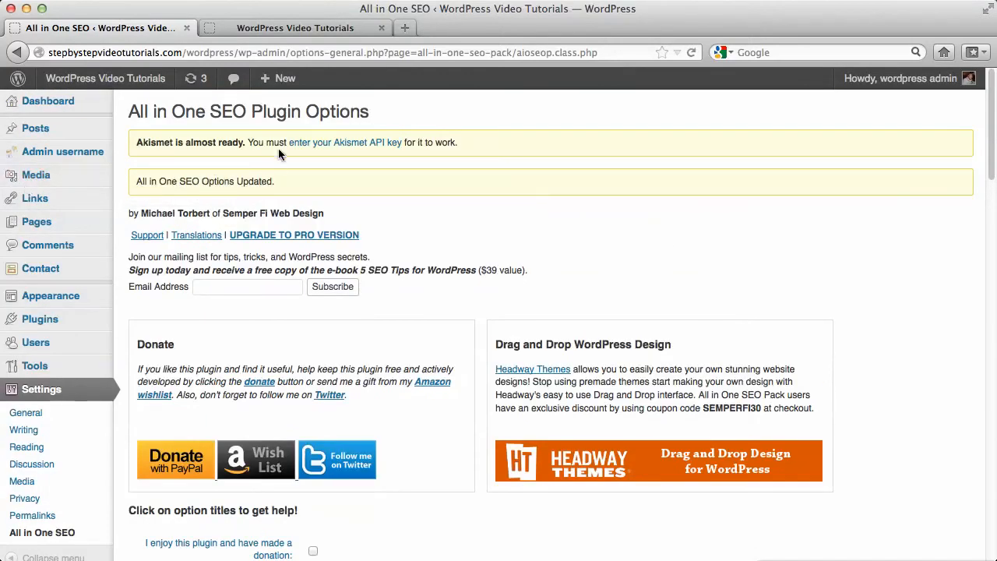
# Step: Examine the updated All in One SEO options page, from the home title fields down to the additional header boxes
pyautogui.scroll(-5, 523, 154)
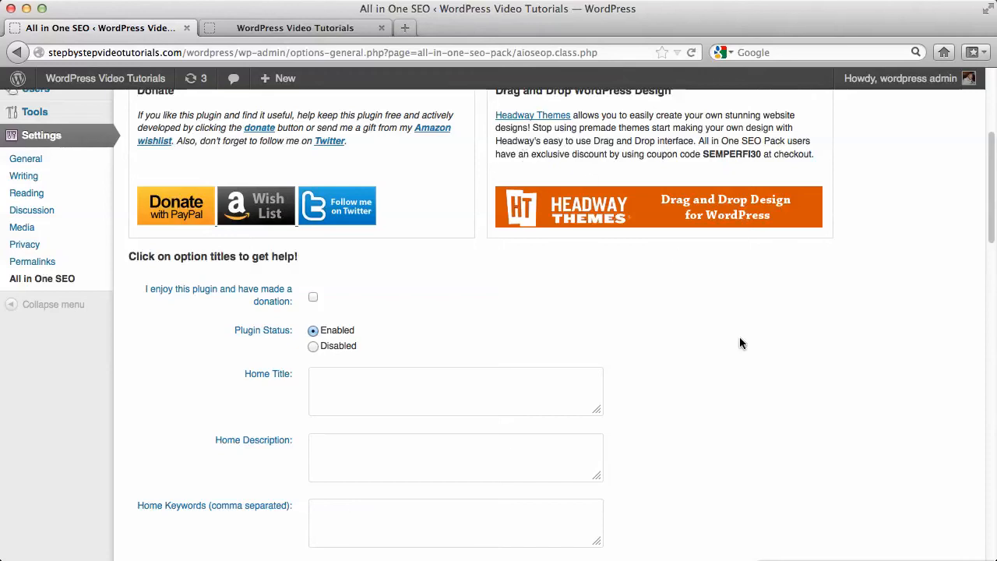
pyautogui.scroll(-20, 739, 344)
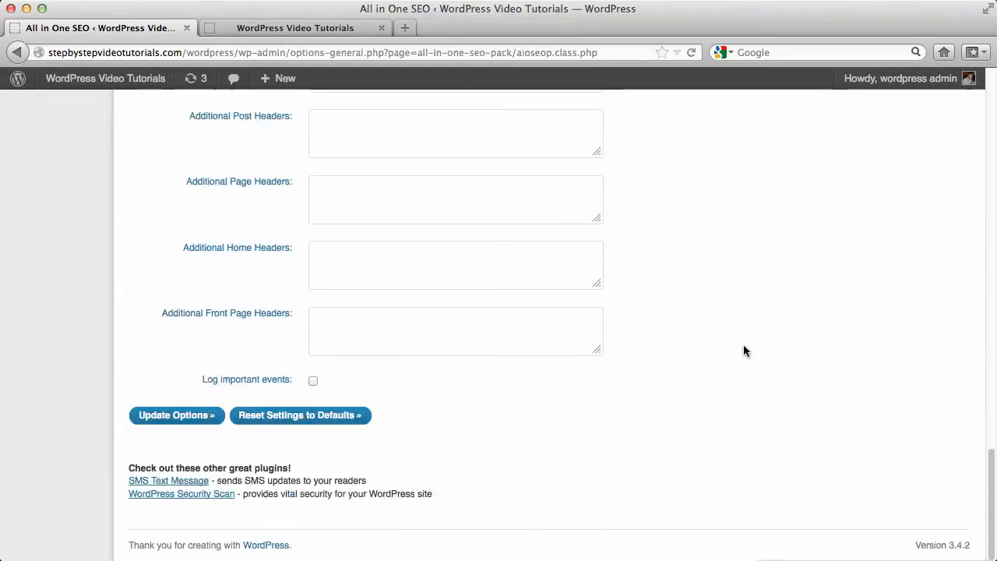
pyautogui.scroll(20, 741, 284)
pyautogui.scroll(3, 741, 285)
pyautogui.scroll(-15, 740, 281)
pyautogui.scroll(12, 740, 280)
pyautogui.scroll(-10, 740, 281)
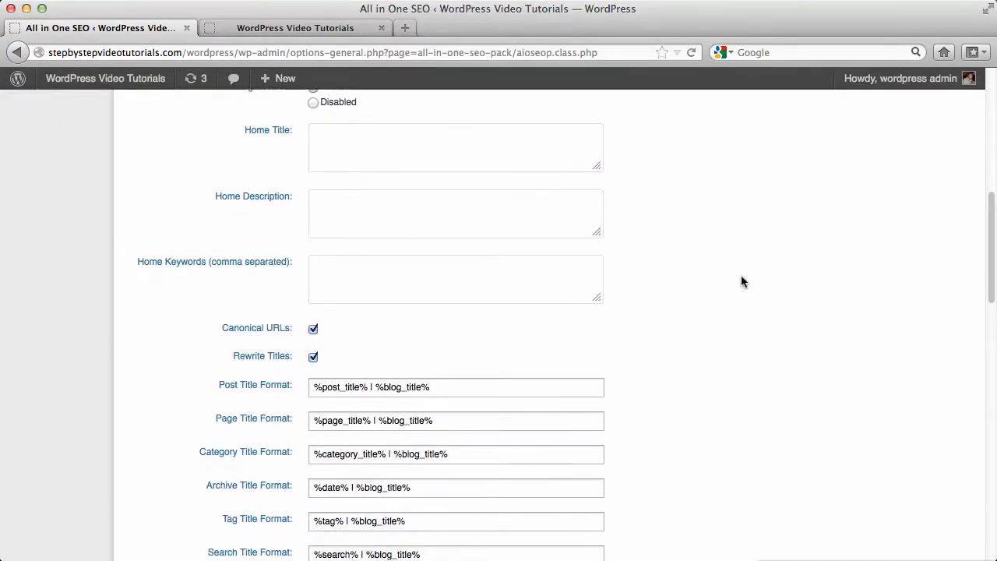
pyautogui.scroll(-12, 741, 281)
pyautogui.scroll(10, 741, 269)
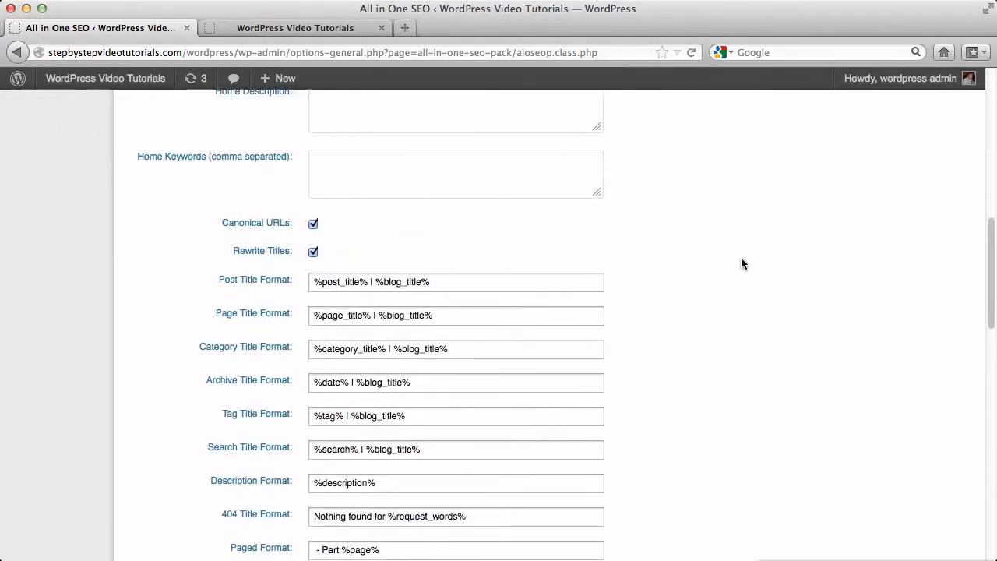
pyautogui.scroll(4, 740, 263)
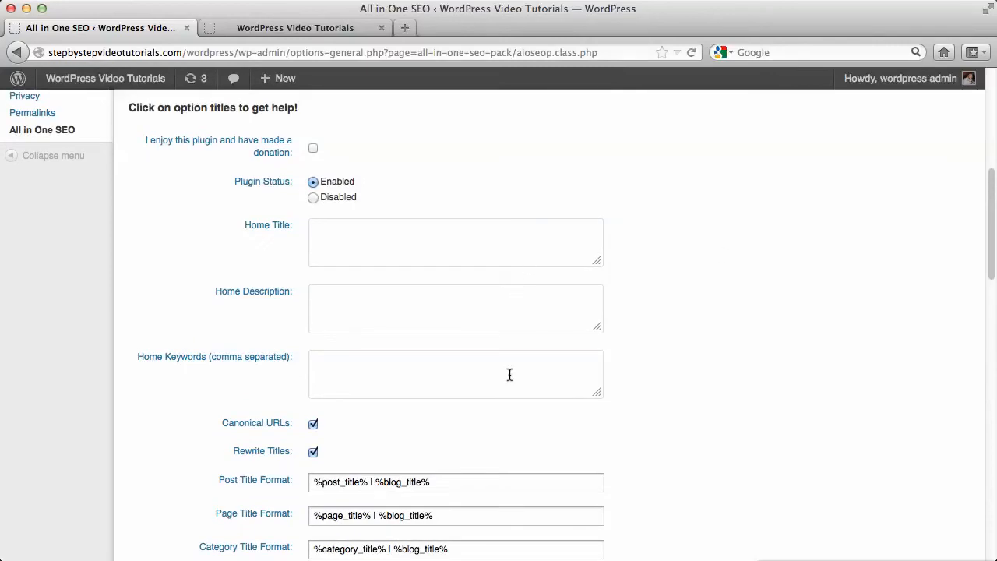
pyautogui.scroll(-20, 785, 293)
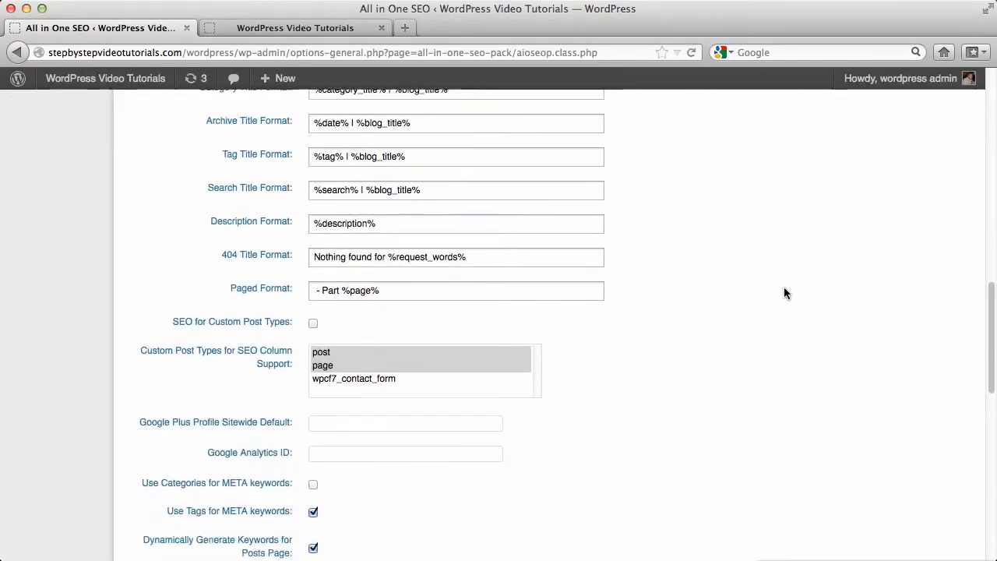
pyautogui.scroll(3, 785, 293)
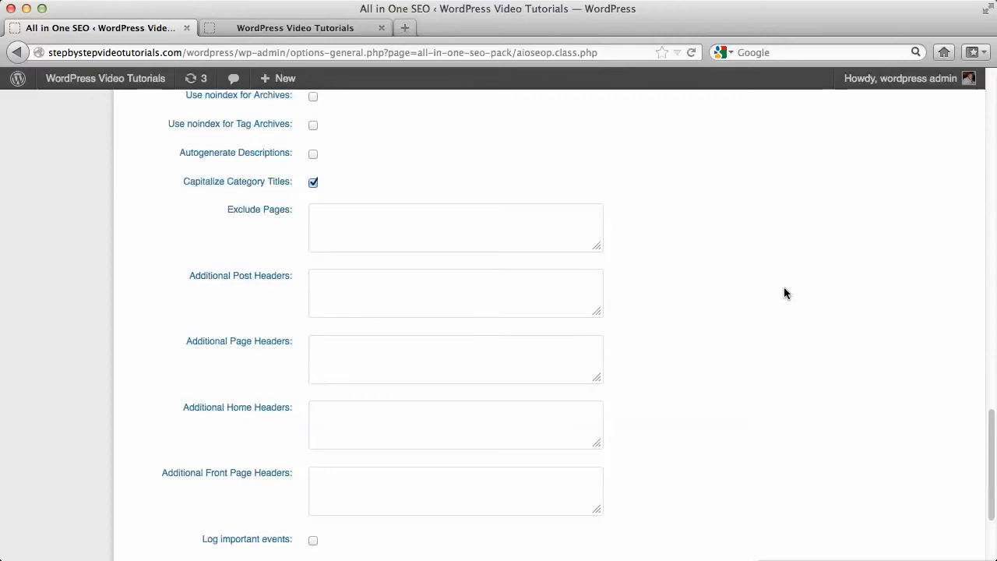
pyautogui.scroll(-3, 785, 293)
pyautogui.scroll(20, 784, 292)
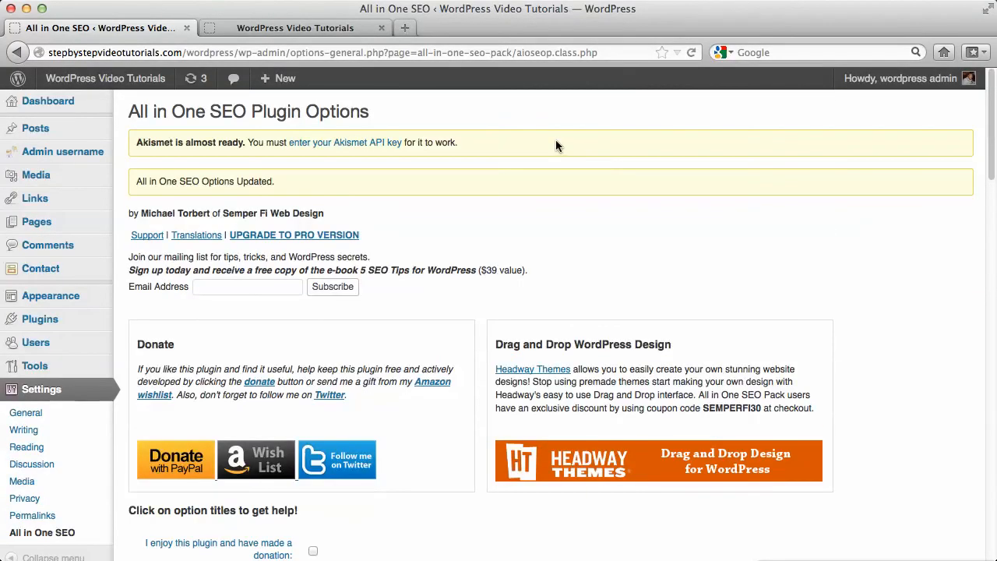
pyautogui.scroll(-3, 591, 212)
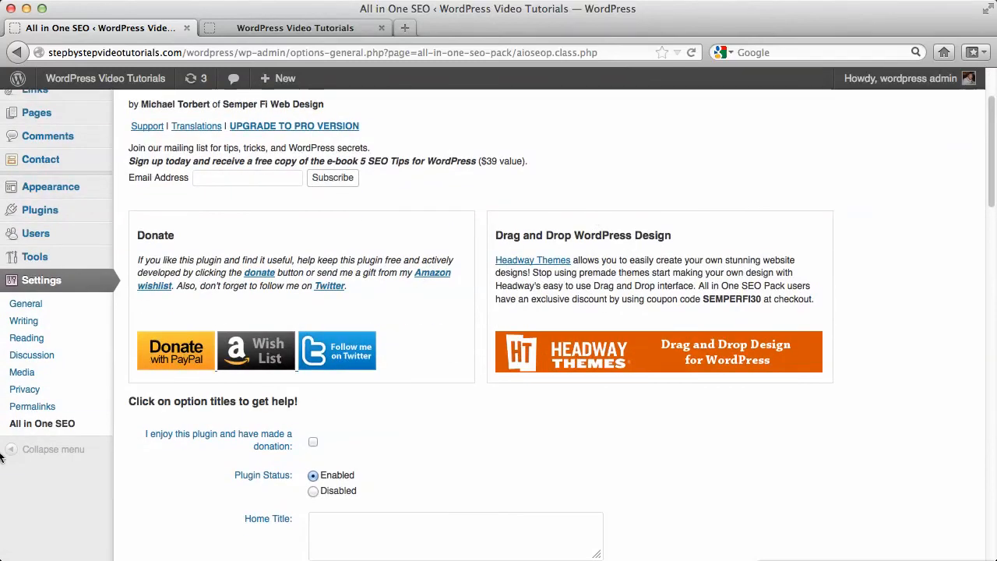
pyautogui.scroll(3, 543, 204)
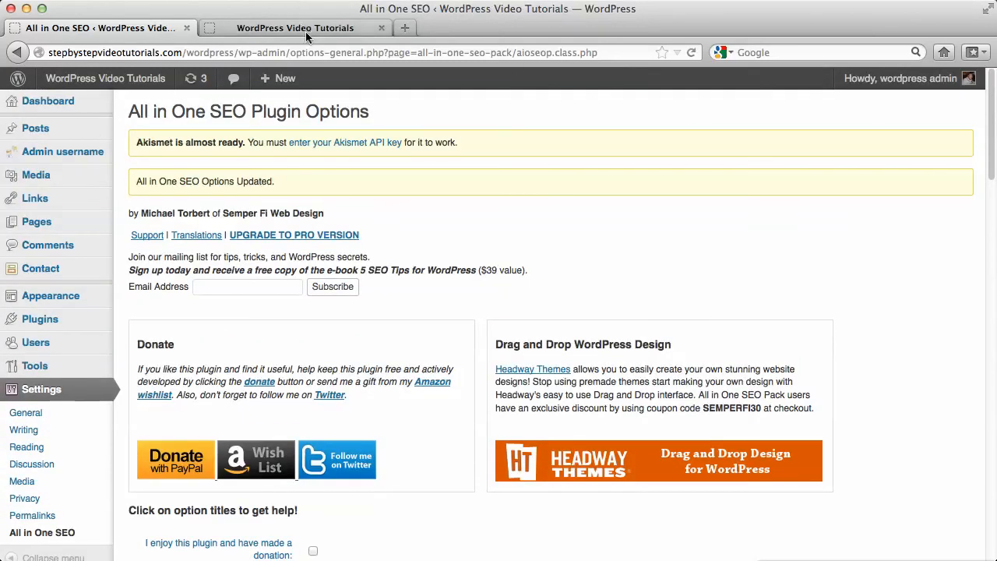
# Step: Reload the WordPress Video Tutorials home page in its own tab and examine its source code, from the head meta tags to the footer
pyautogui.click(305, 31)
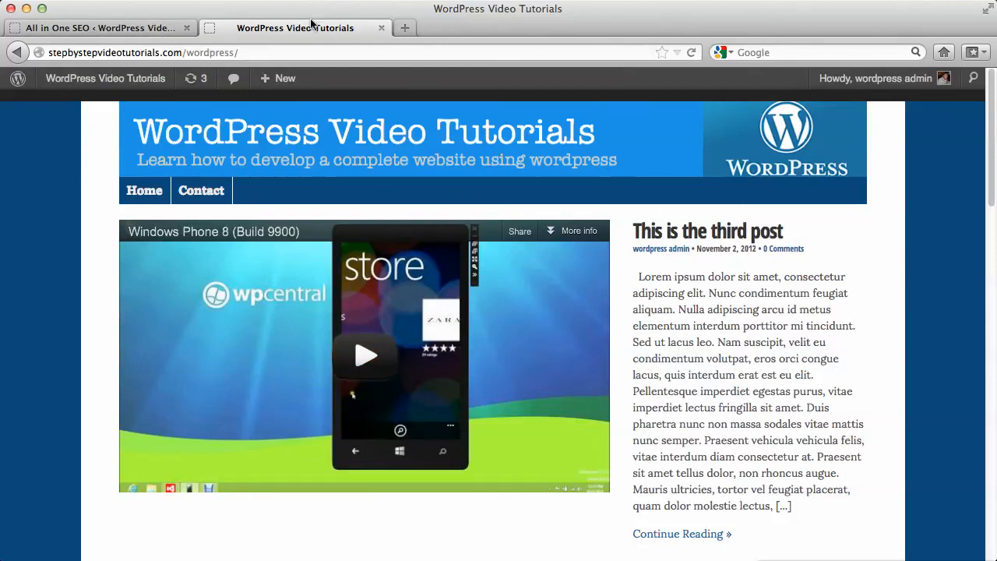
pyautogui.click(692, 53)
pyautogui.rightClick(881, 304)
pyautogui.click(881, 304)
pyautogui.rightClick(797, 309)
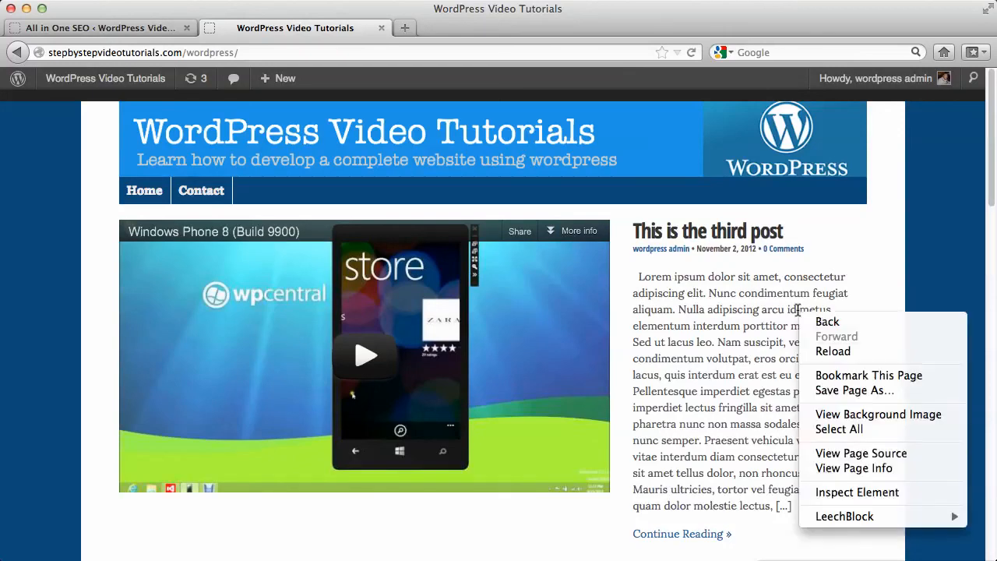
pyautogui.click(878, 456)
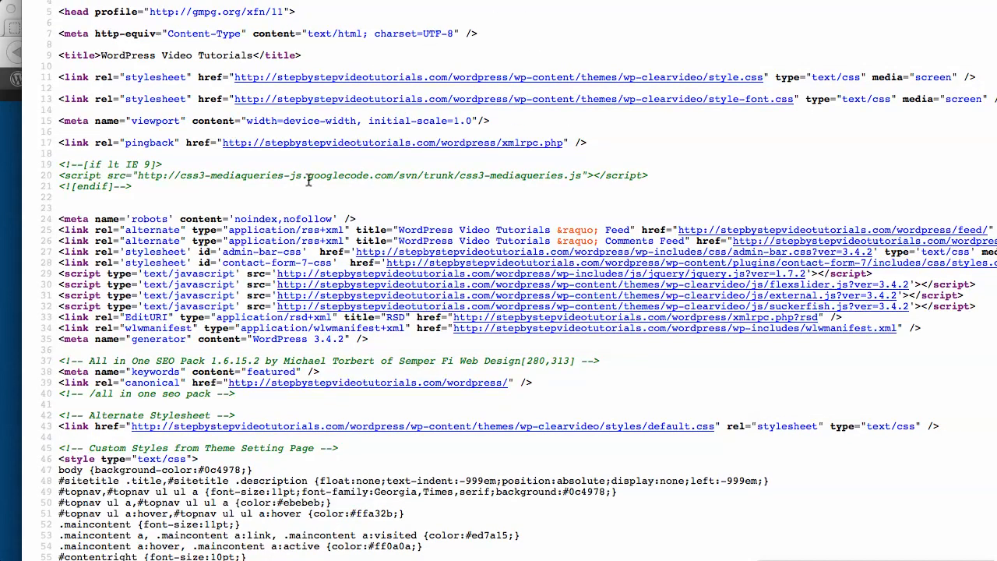
pyautogui.scroll(-10, 321, 248)
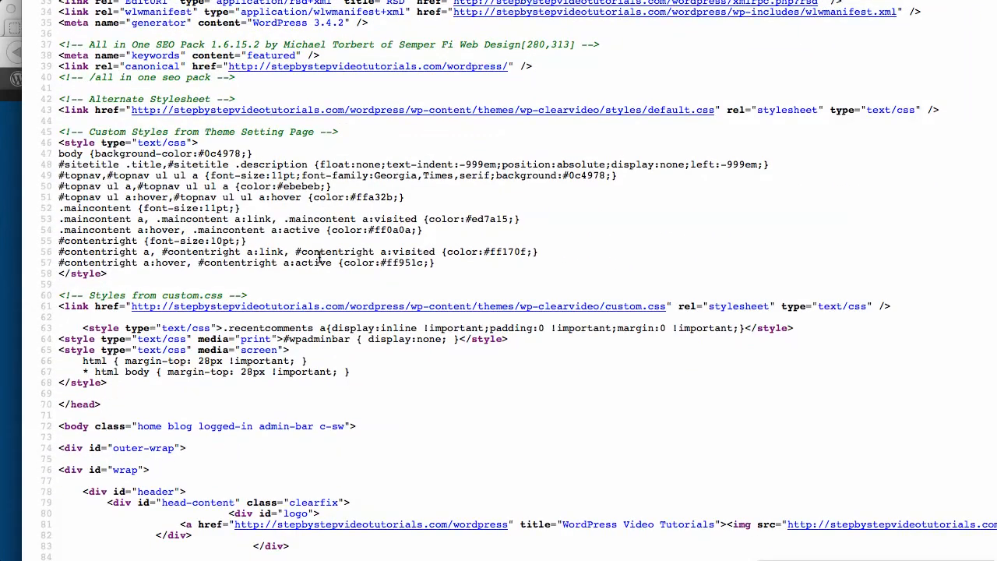
pyautogui.scroll(-10, 320, 257)
pyautogui.scroll(-20, 319, 258)
pyautogui.scroll(-20, 319, 267)
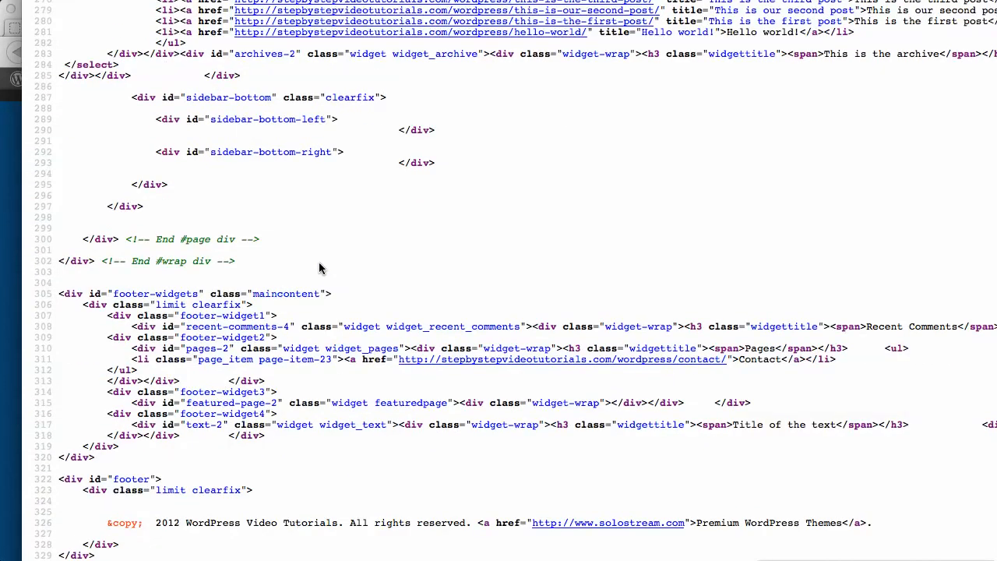
# Step: Examine the page source from the footer back up to the head meta tags and All in One SEO Pack block, and close it
pyautogui.scroll(20, 311, 250)
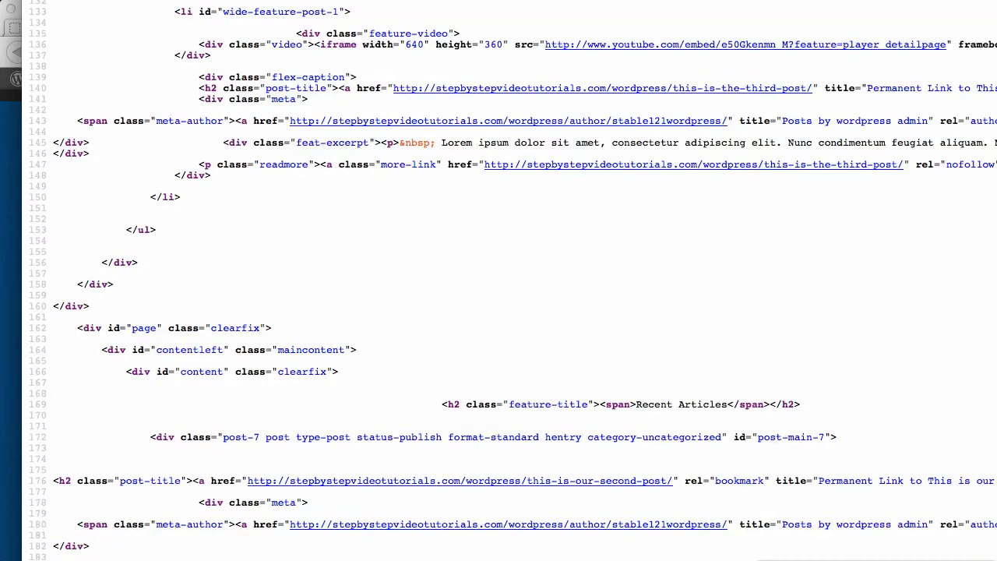
pyautogui.hscroll(12, 407, 295)
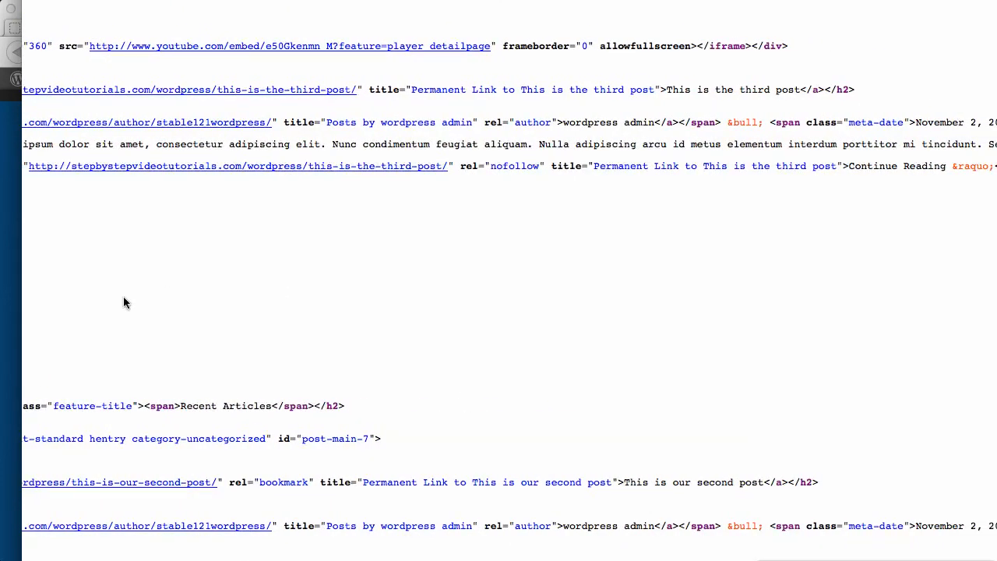
pyautogui.scroll(15, 347, 134)
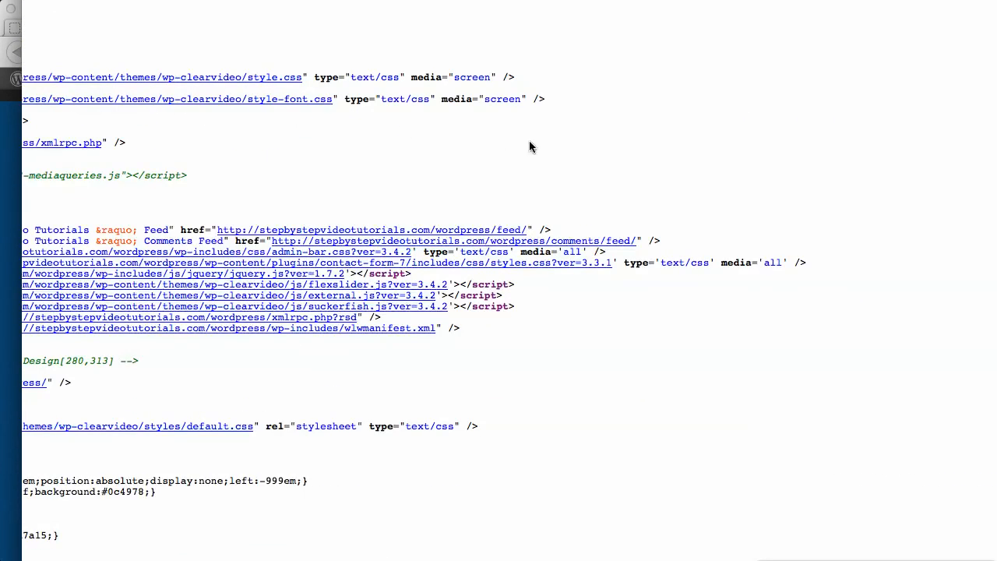
pyautogui.hscroll(-10, 530, 143)
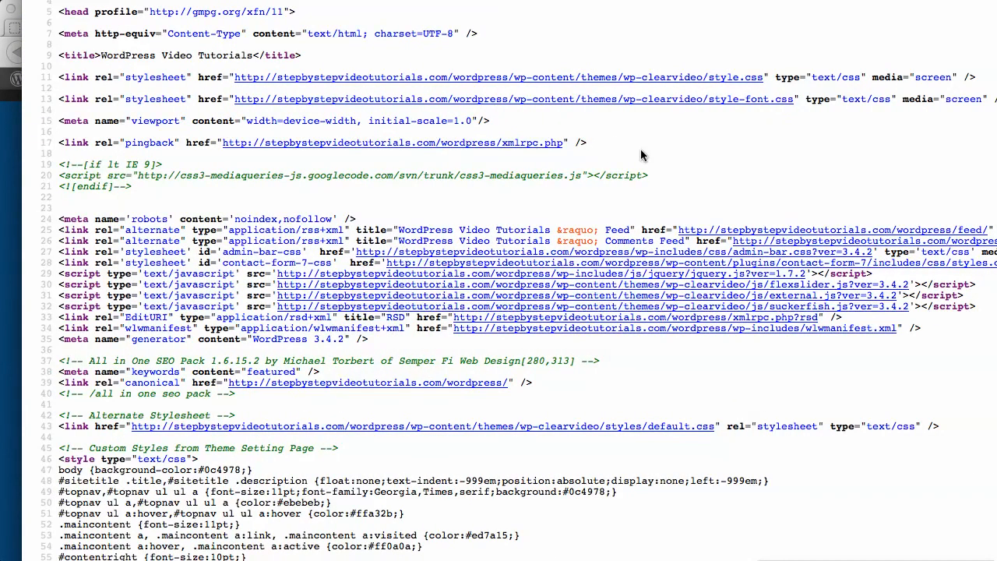
pyautogui.scroll(-2, 643, 155)
pyautogui.scroll(-3, 643, 155)
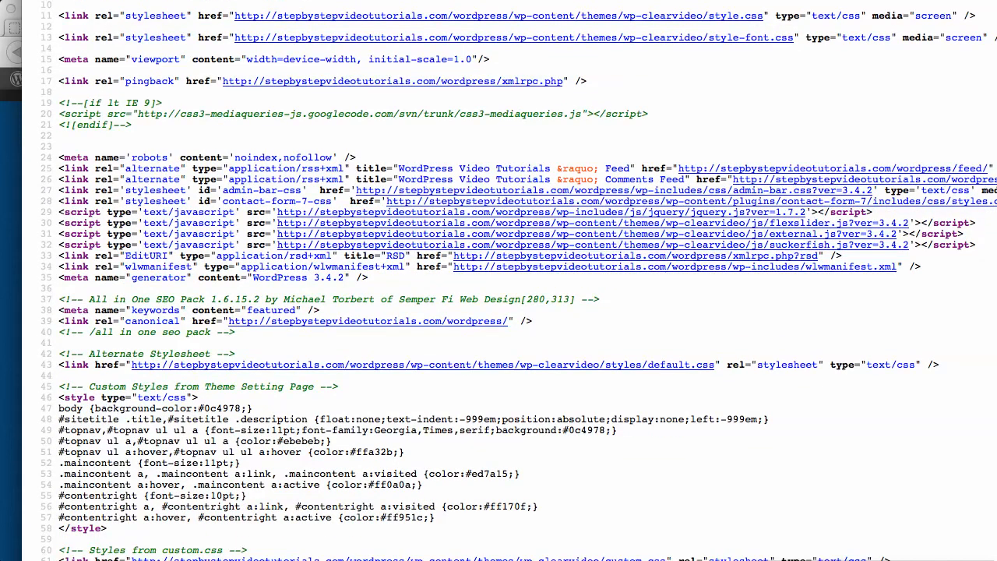
pyautogui.press('super+w')
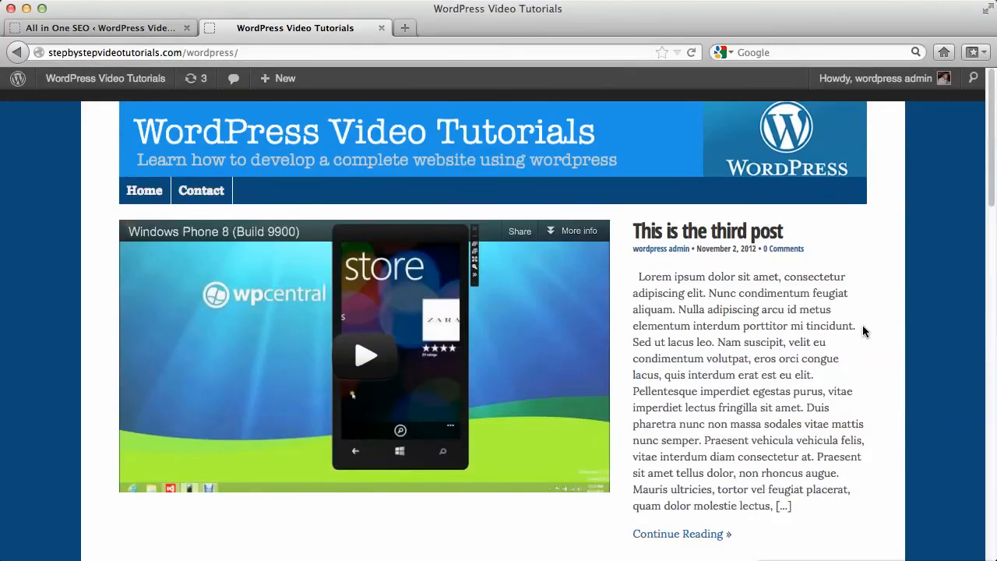
# Step: Look through the site's home page down to the footer widgets and return to the All in One SEO options page
pyautogui.scroll(-15, 863, 327)
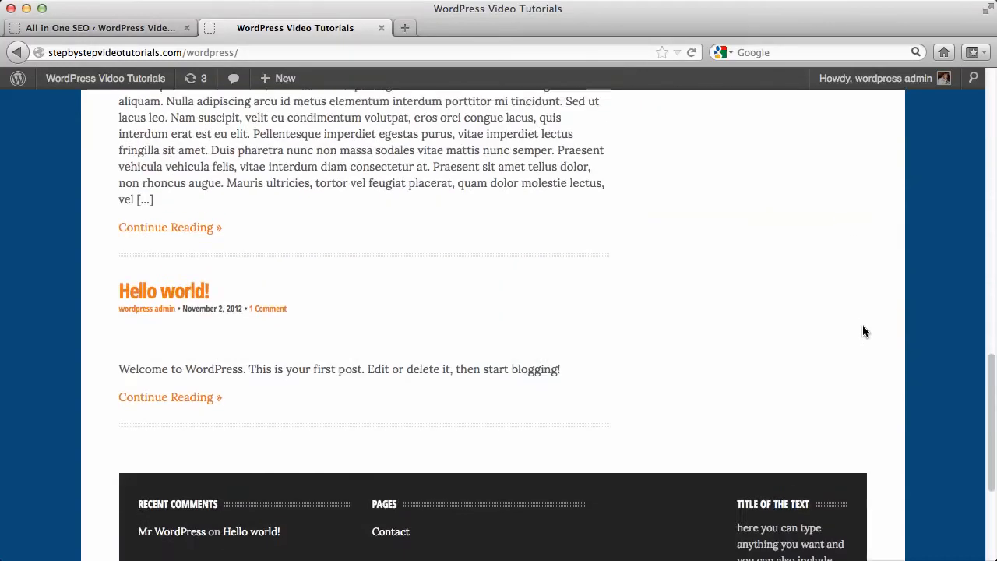
pyautogui.scroll(15, 862, 325)
pyautogui.click(140, 28)
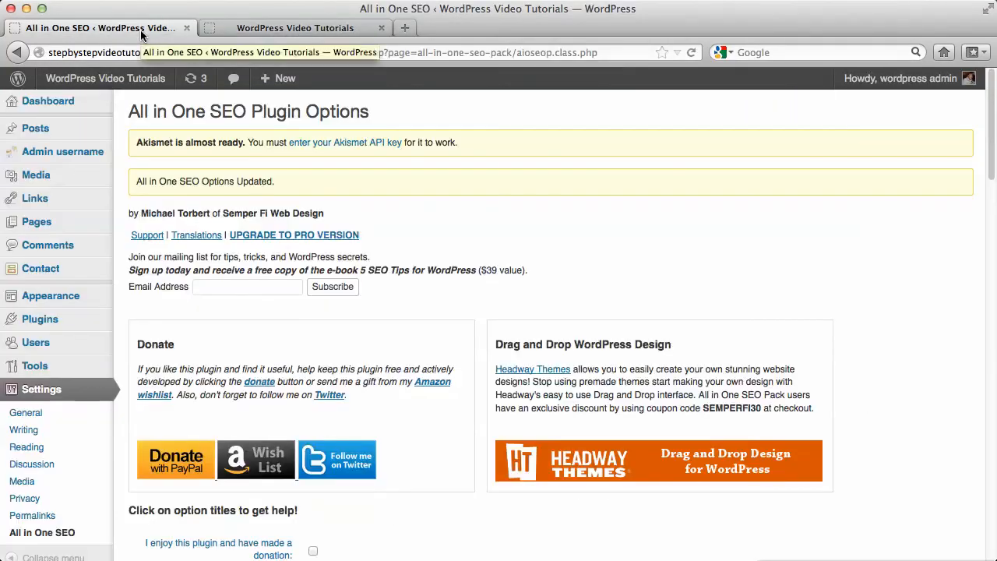